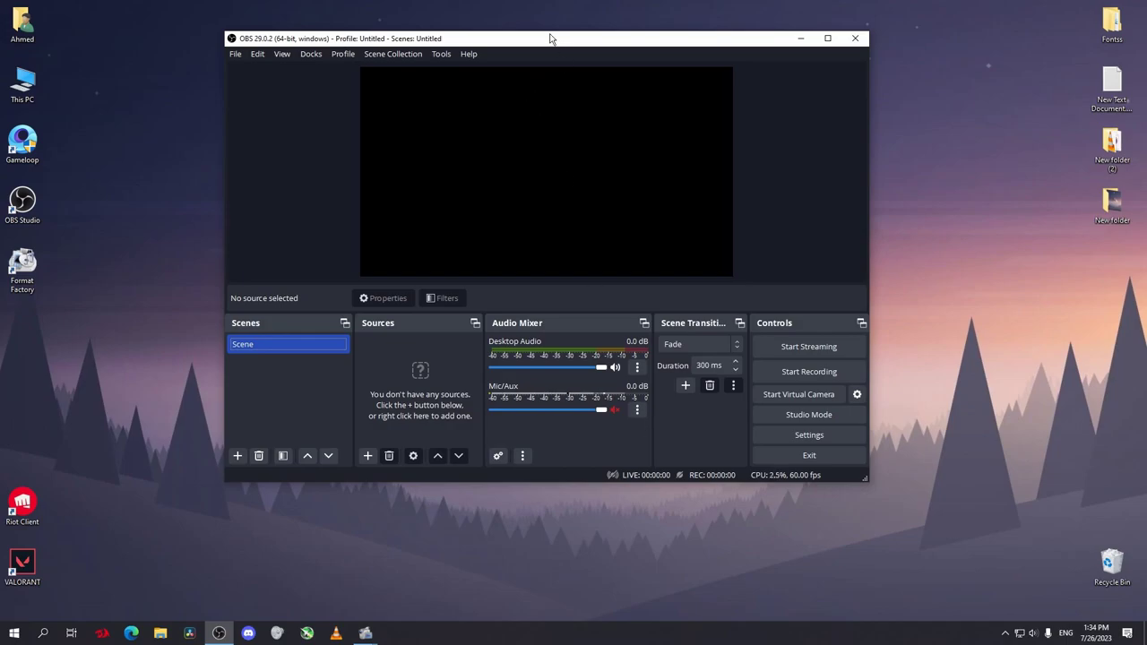
- Add two new scenes alongside the existing Scene
drag(550, 42, 537, 72)
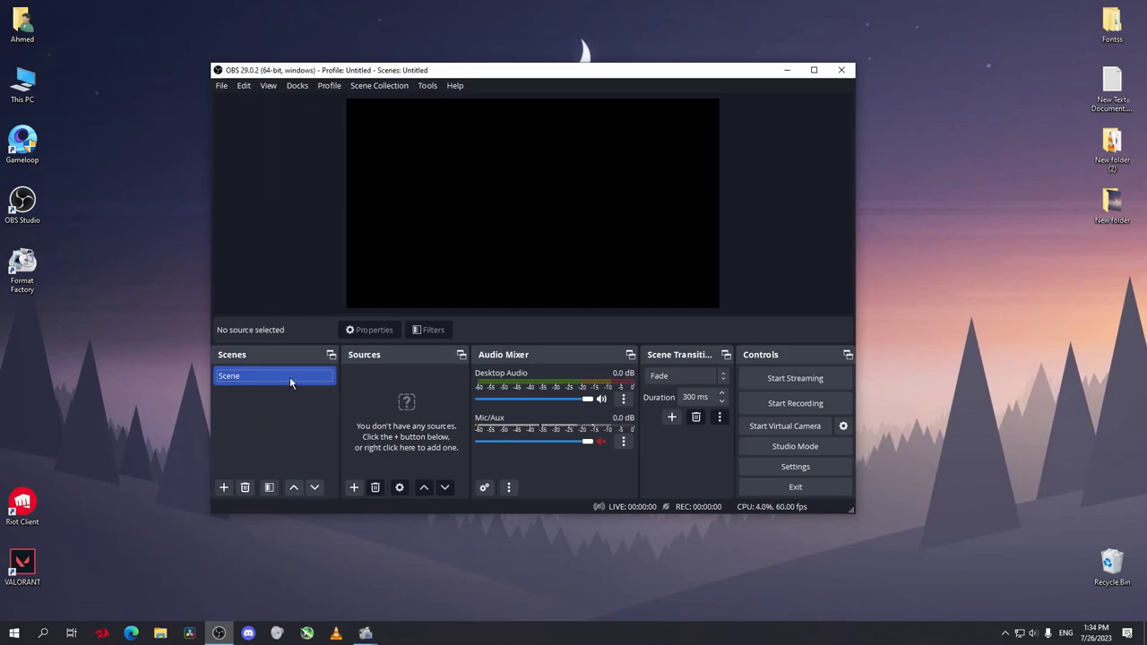
click(224, 487)
key(Return)
click(224, 488)
key(Return)
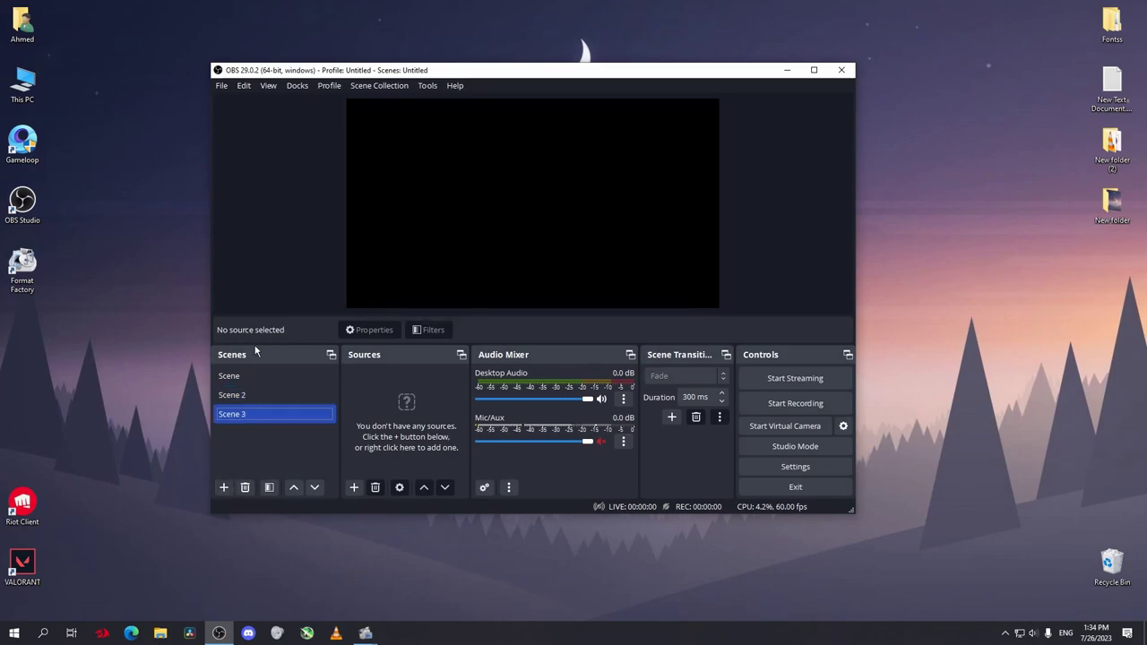
- Rename the three scenes to desktop, gameplay and just cahtting
click(249, 377)
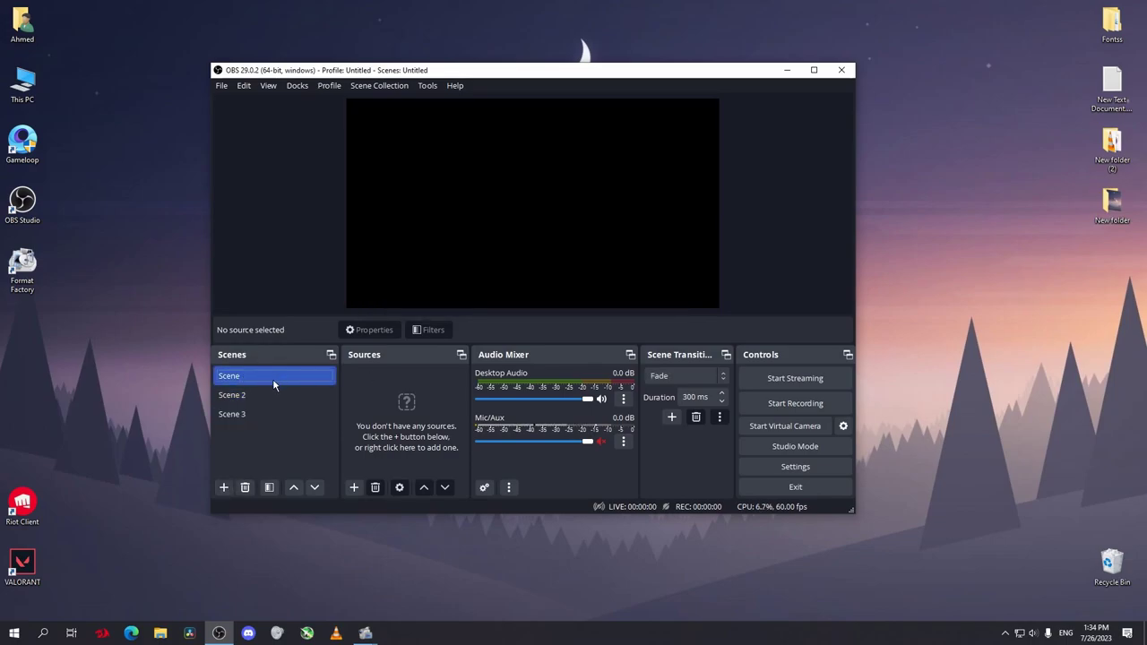
double_click(274, 386)
text(desktop)
double_click(275, 395)
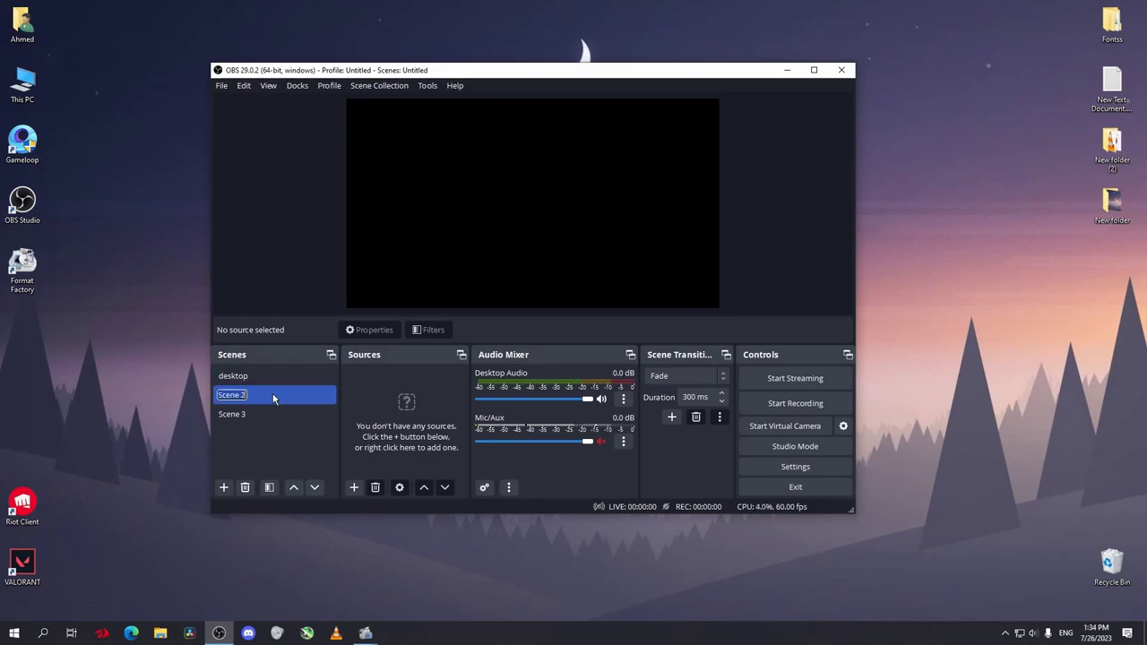
text(gameplay)
double_click(269, 413)
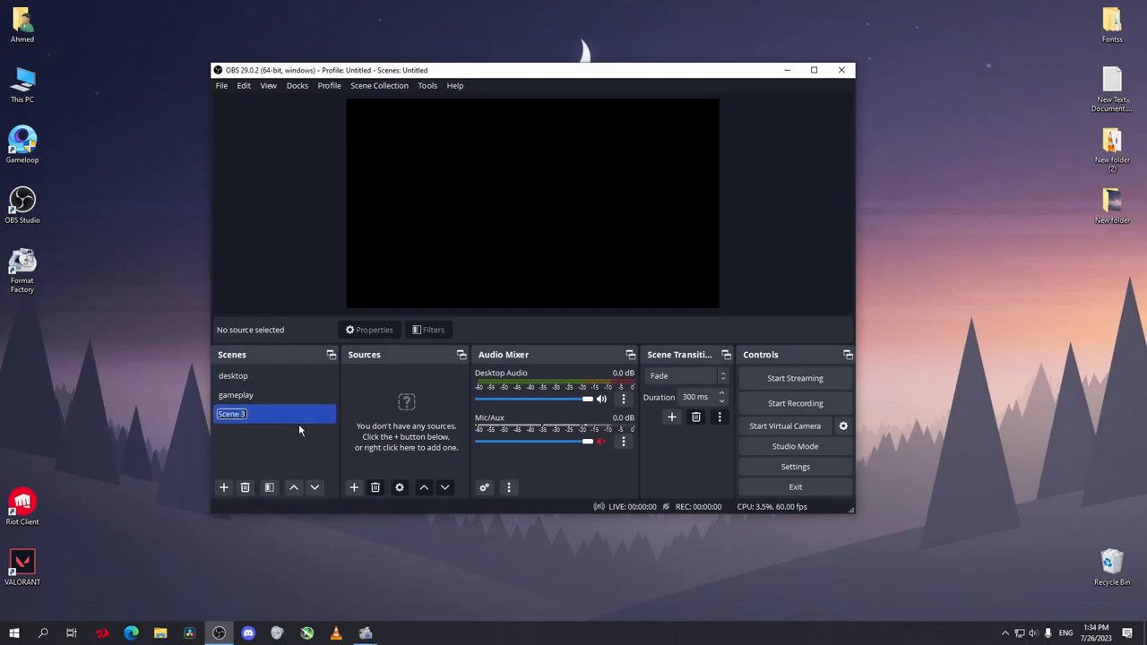
text(just cahtting)
click(304, 380)
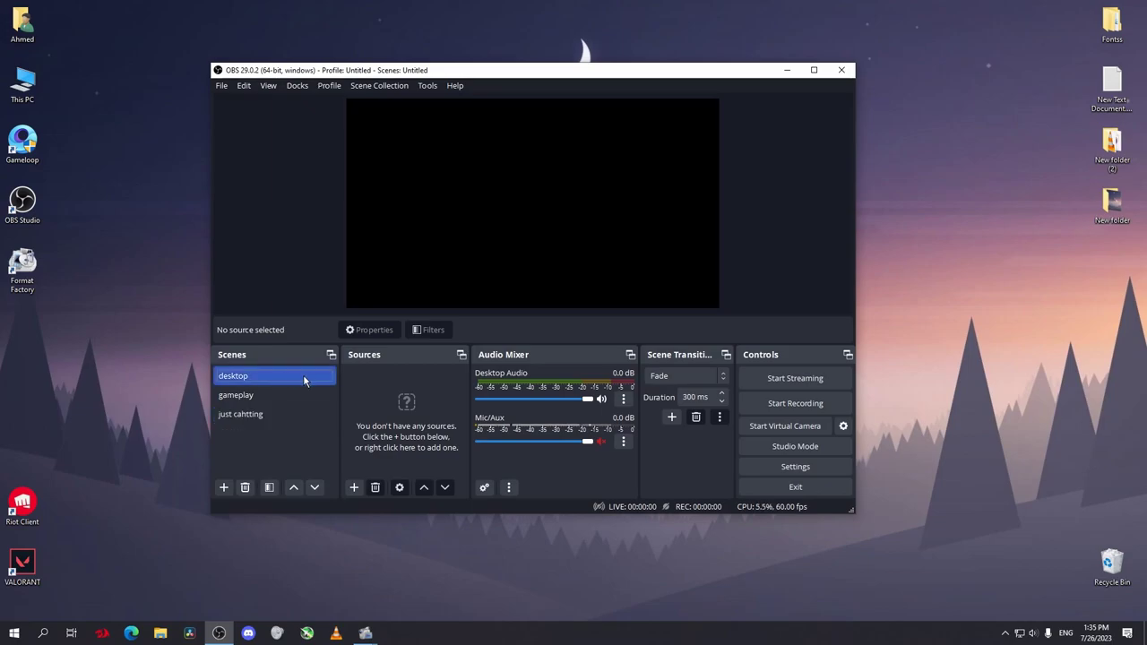
- Add a Display Capture source to the desktop scene with default settings
click(354, 487)
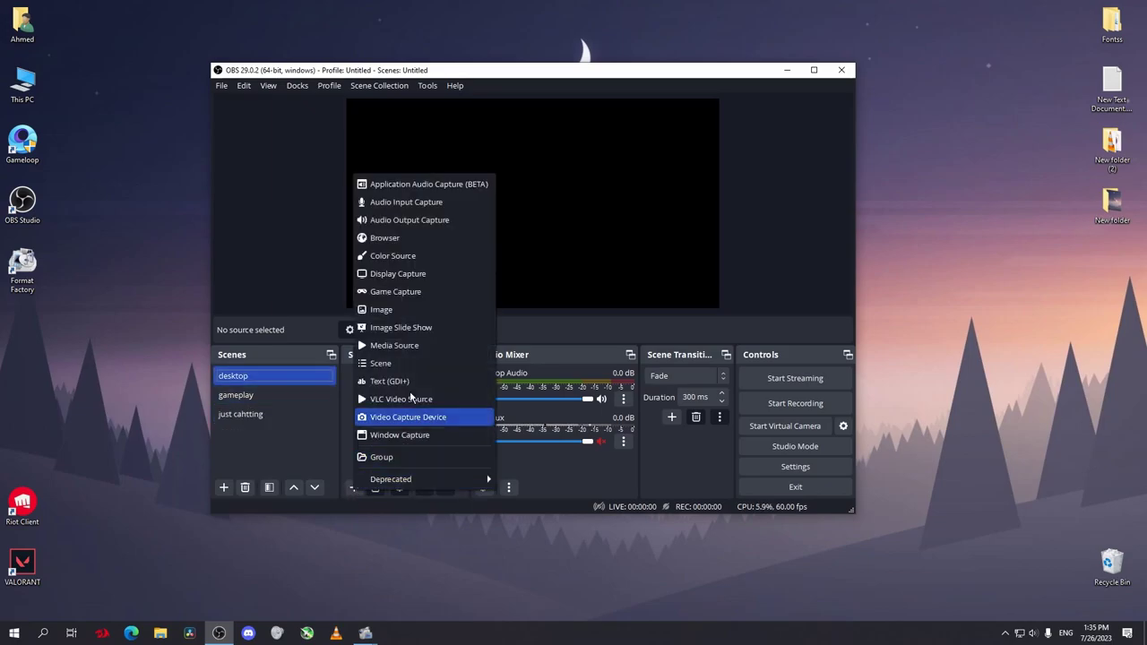
click(422, 273)
key(Return)
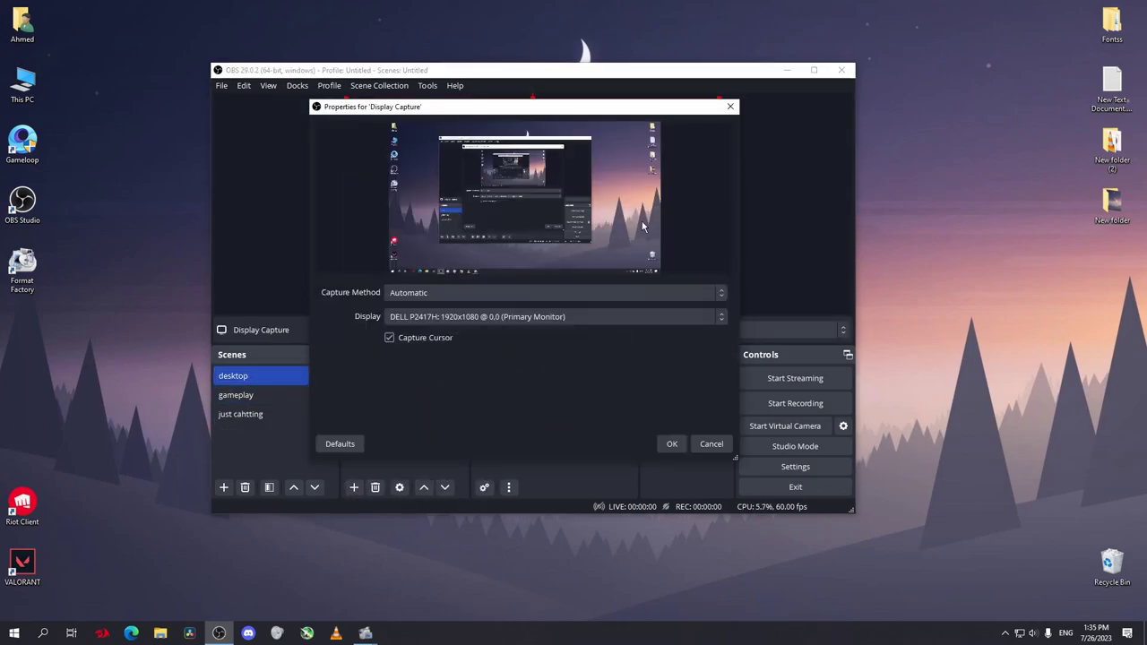
click(668, 443)
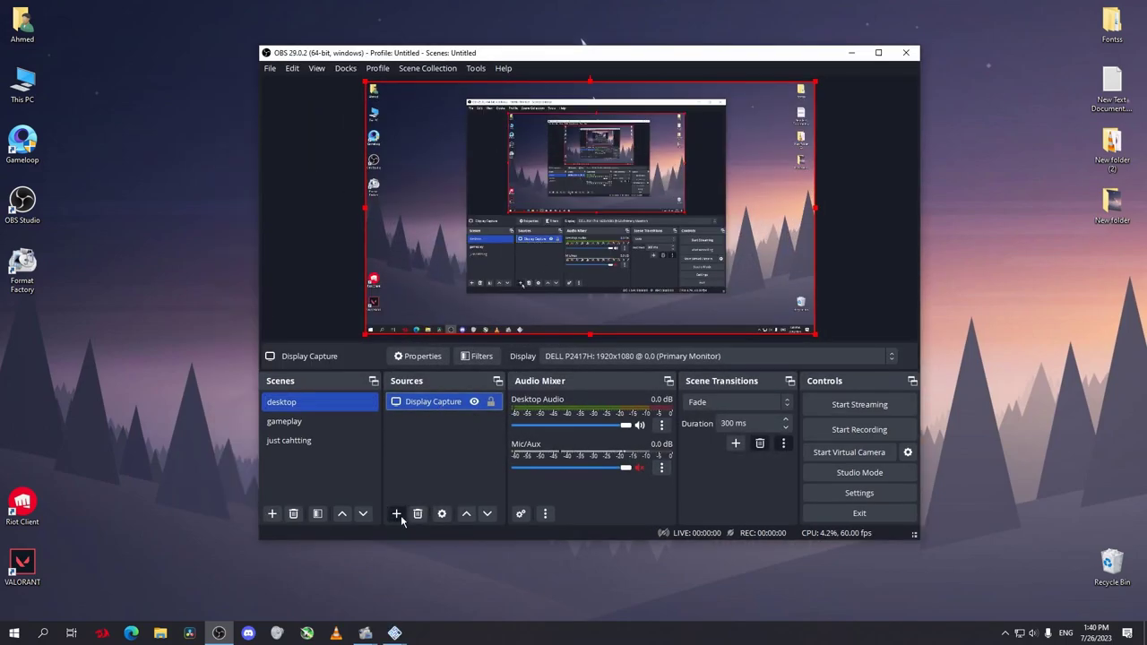
- Add a Video Capture Device source to the desktop scene
click(398, 516)
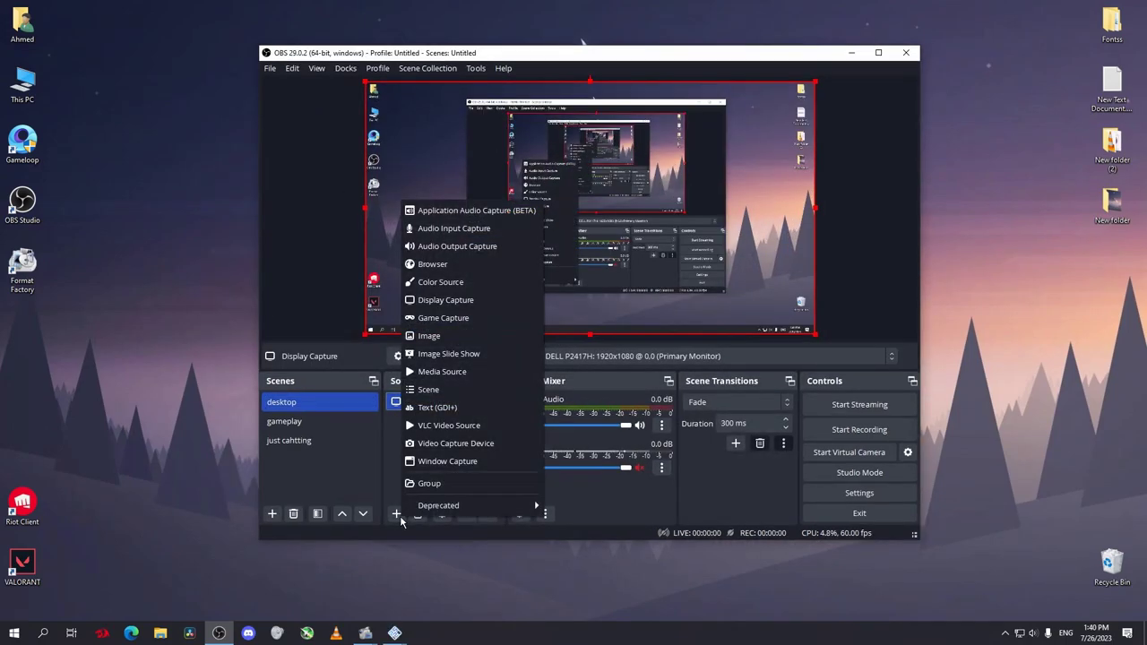
click(451, 444)
key(Return)
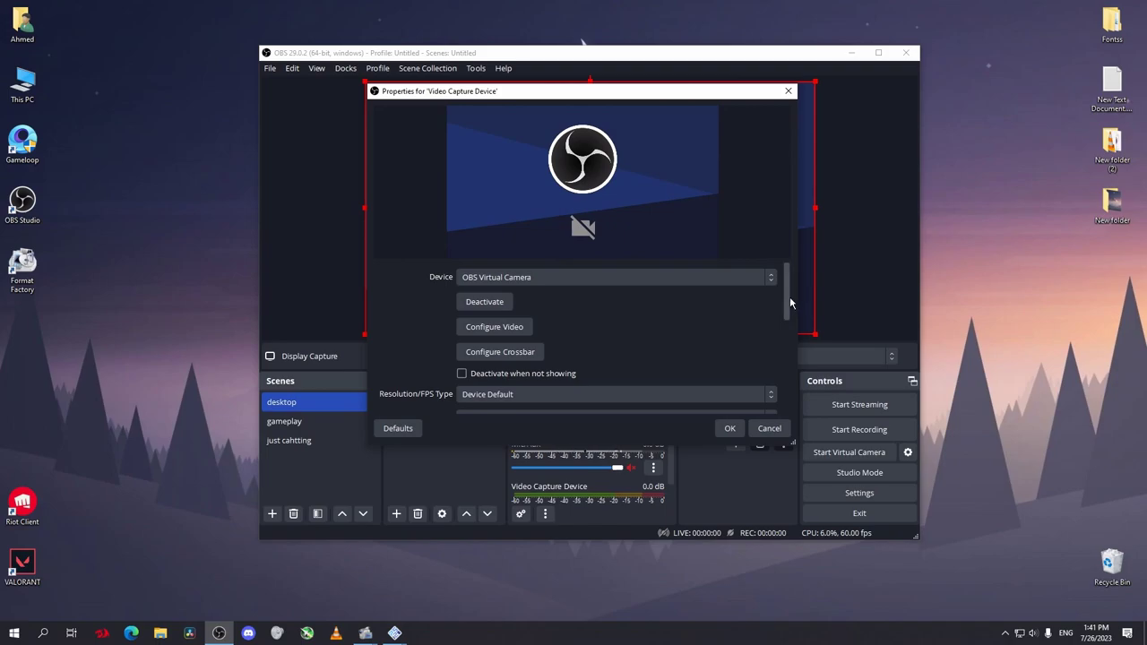
- Close the camera properties and shrink the Display Capture toward the top-left
key(Escape)
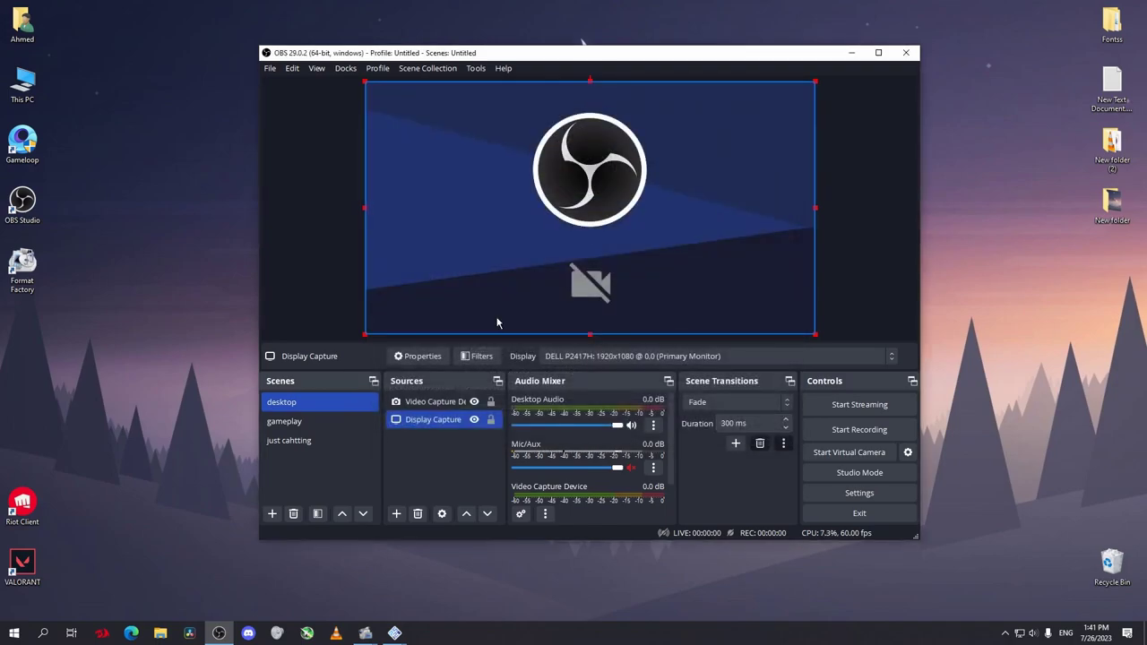
drag(813, 334, 571, 198)
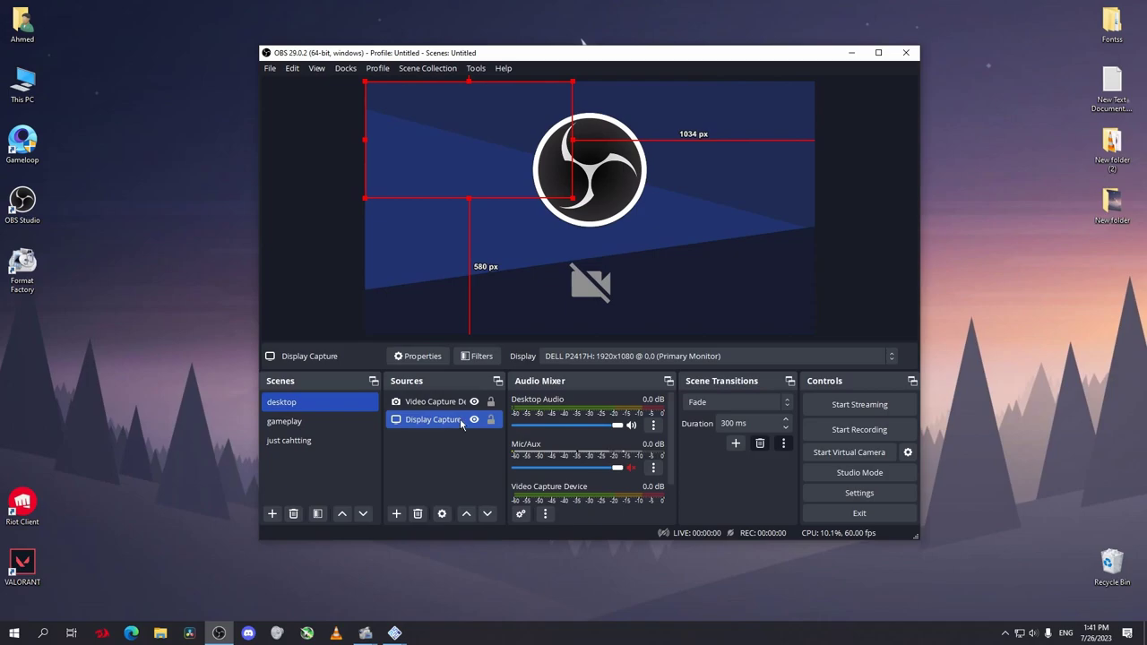
ctrl+click(441, 404)
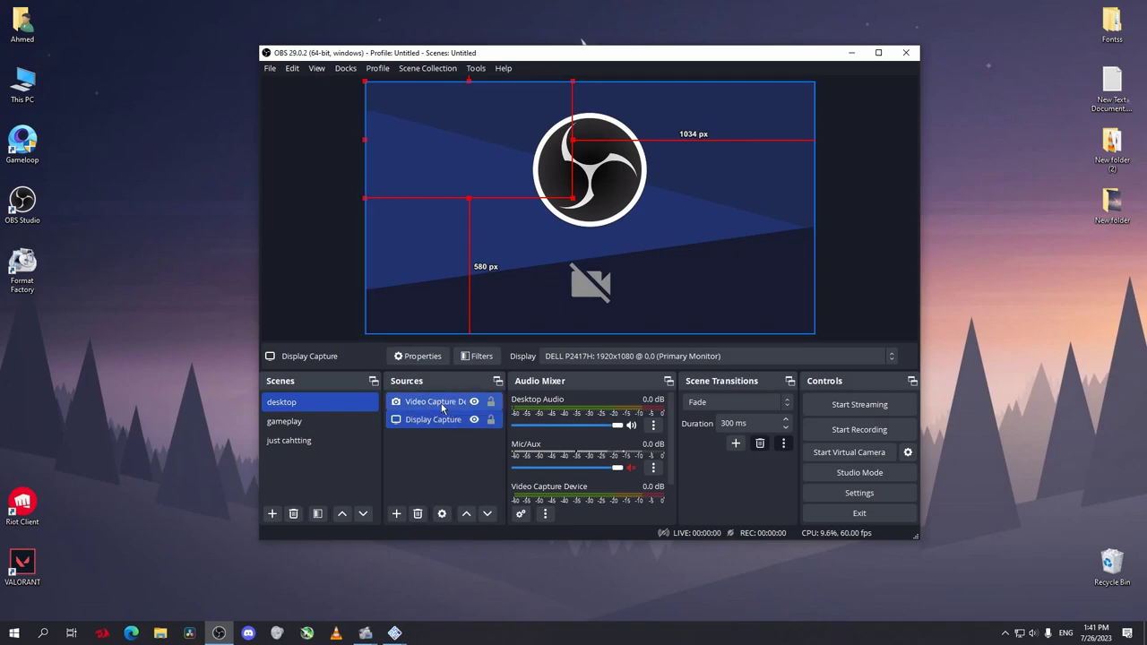
click(448, 405)
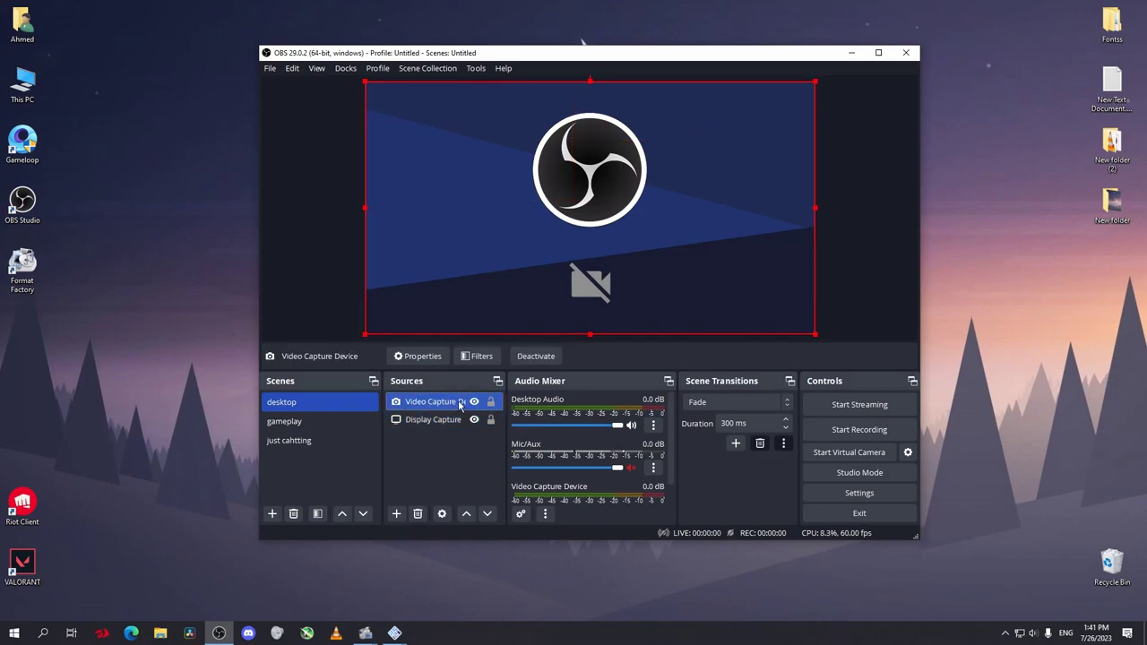
drag(786, 334, 578, 208)
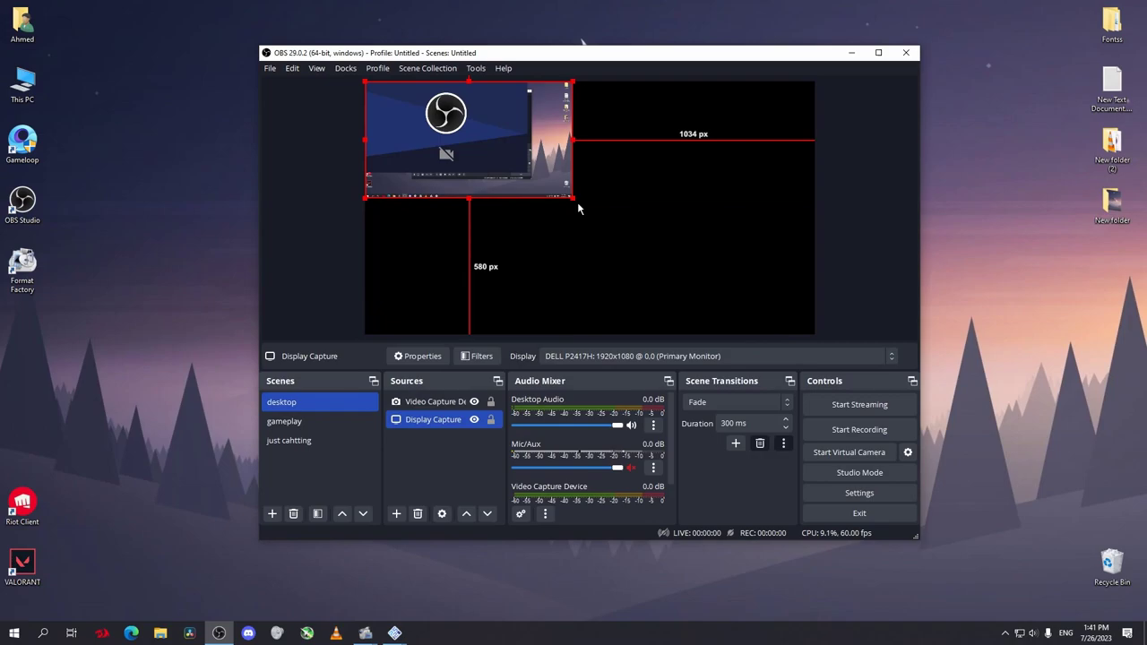
- Fit the Display Capture to the canvas and move the camera feed bottom-right
right_click(445, 419)
mouse_move(532, 228)
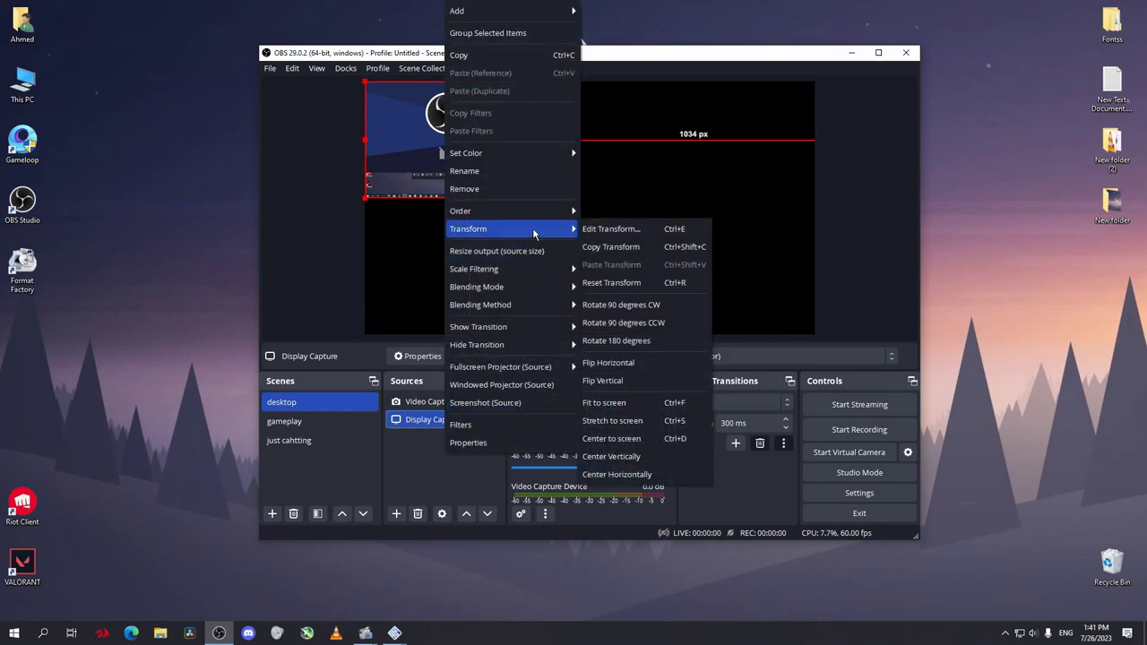
click(669, 410)
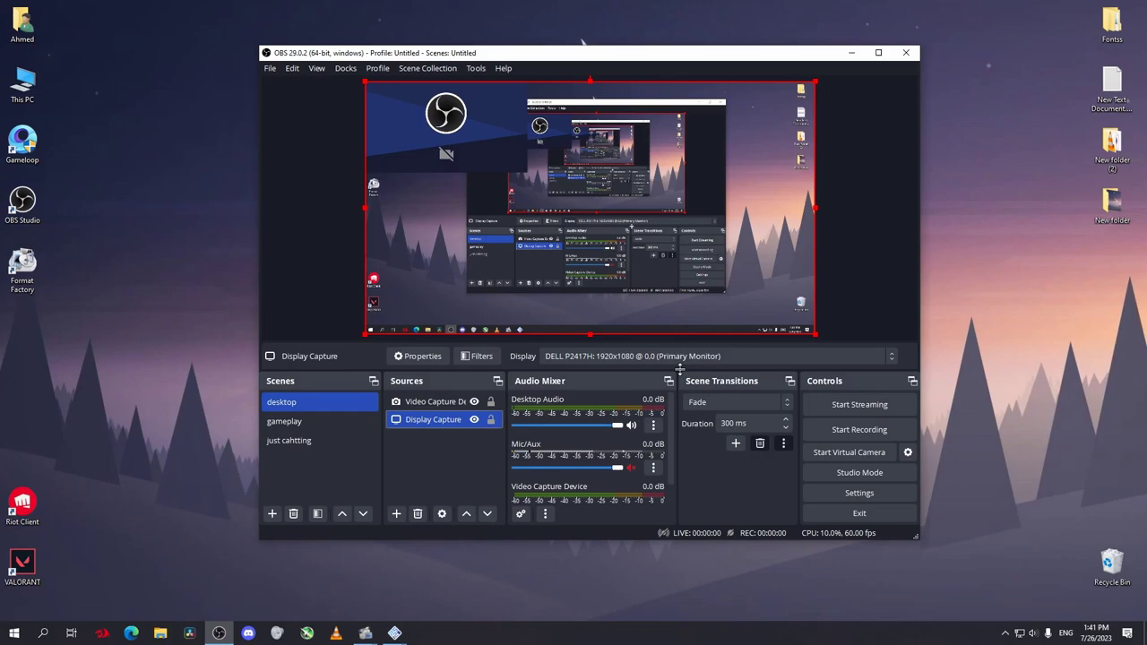
drag(426, 126, 713, 288)
- Add a Game Capture source to the gameplay scene, leaving the capture mode unchanged
click(325, 422)
click(396, 514)
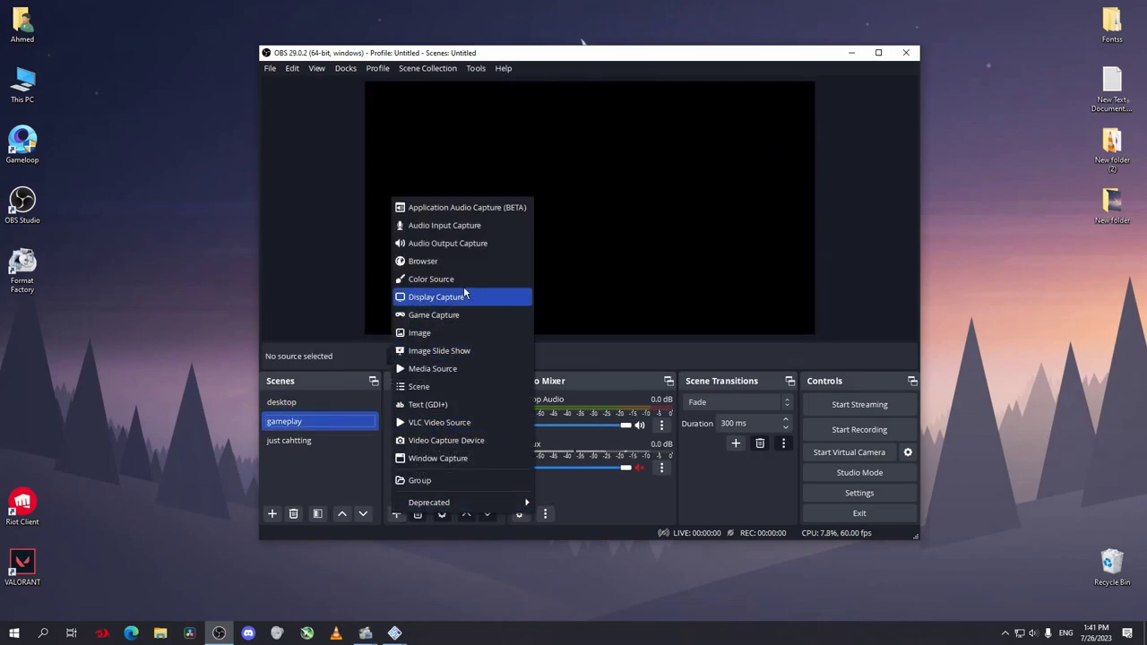
click(453, 315)
click(615, 366)
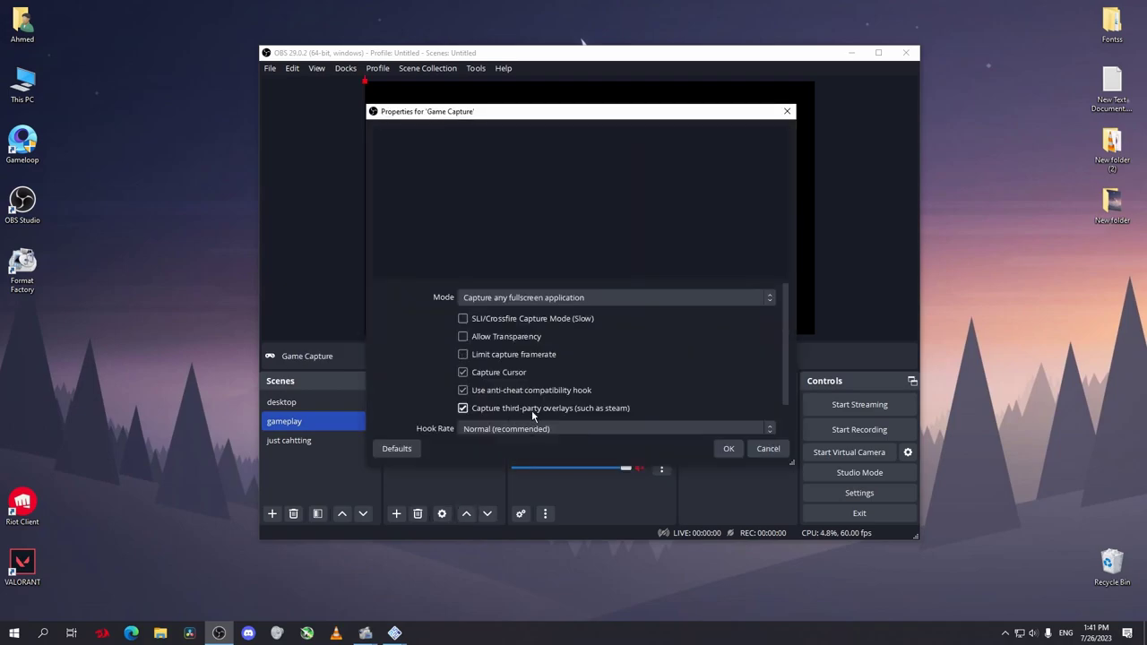
click(729, 448)
click(612, 357)
click(613, 368)
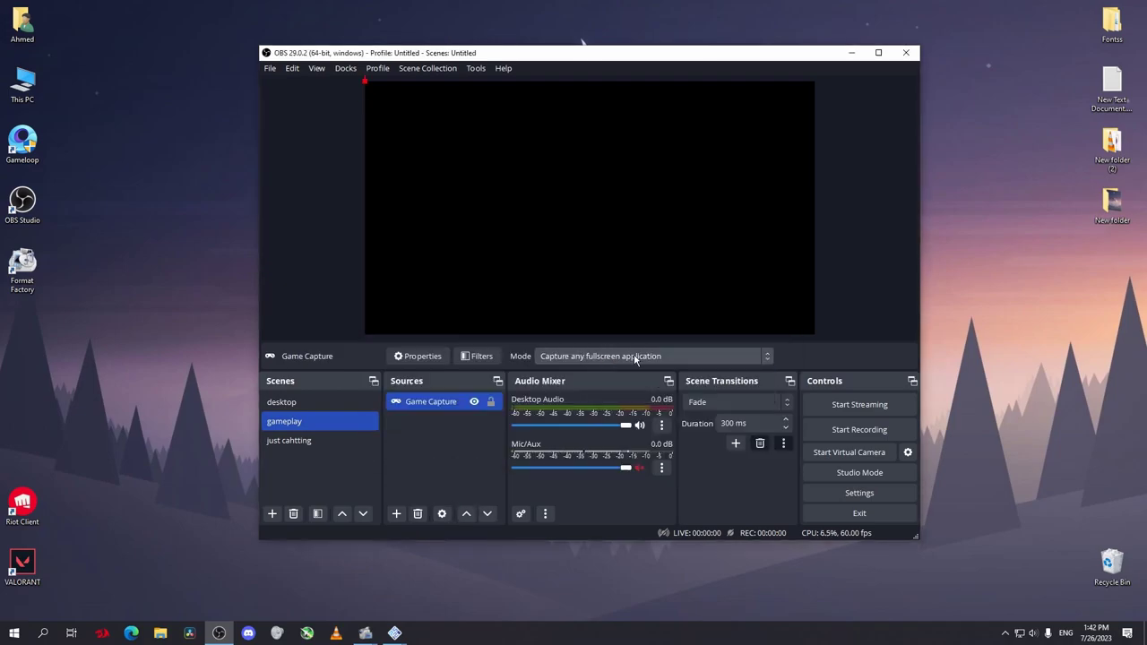
scroll(670, 357, down, 1)
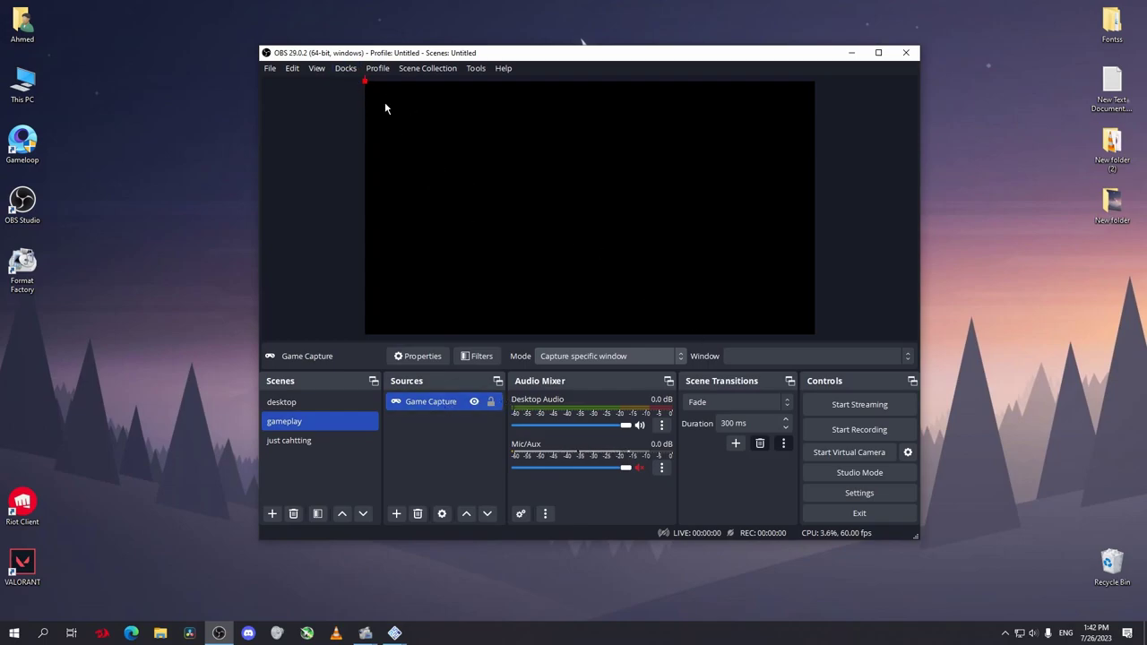
- Fit the Game Capture to the canvas and capture the PCSX2 game window
right_click(450, 403)
mouse_move(508, 231)
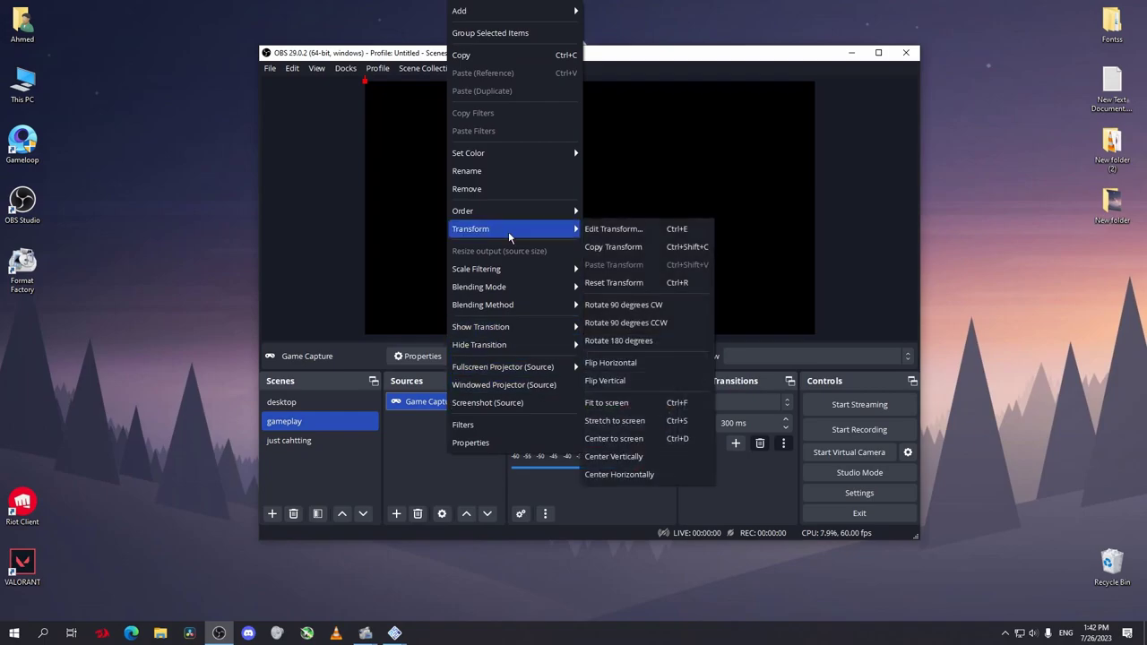
click(673, 403)
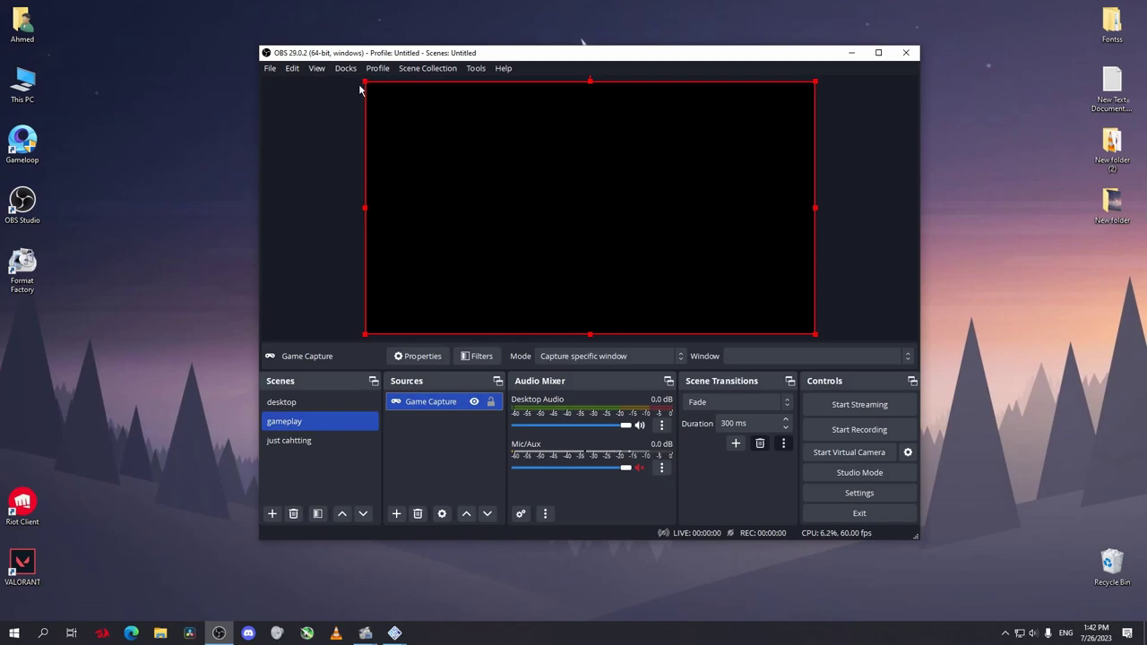
click(773, 354)
click(789, 410)
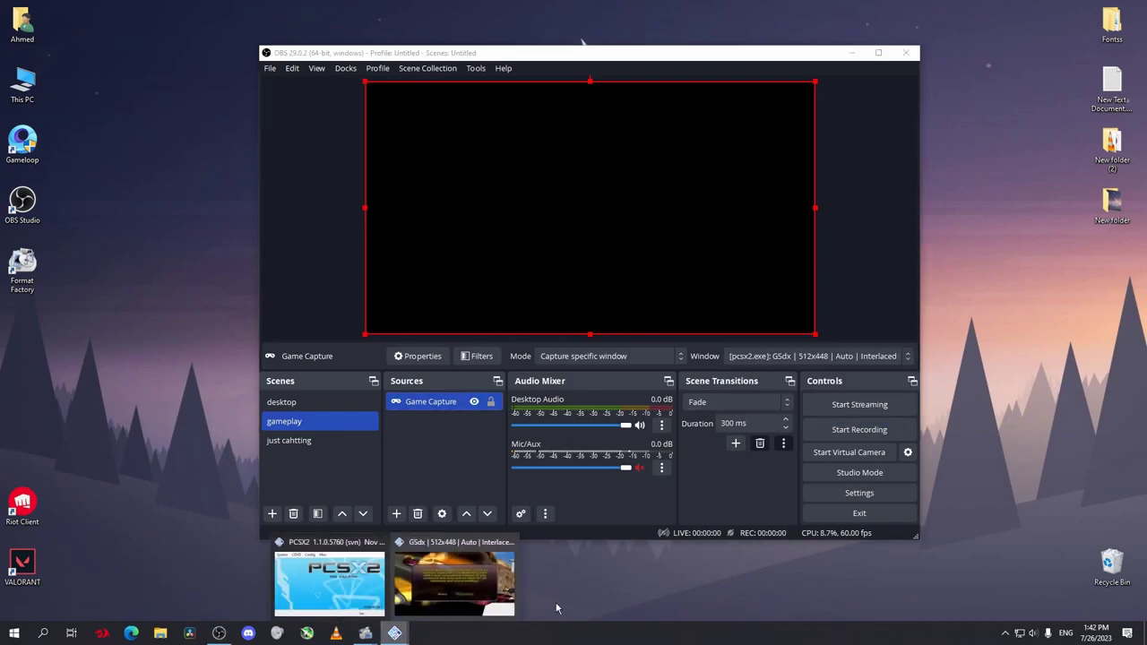
click(392, 339)
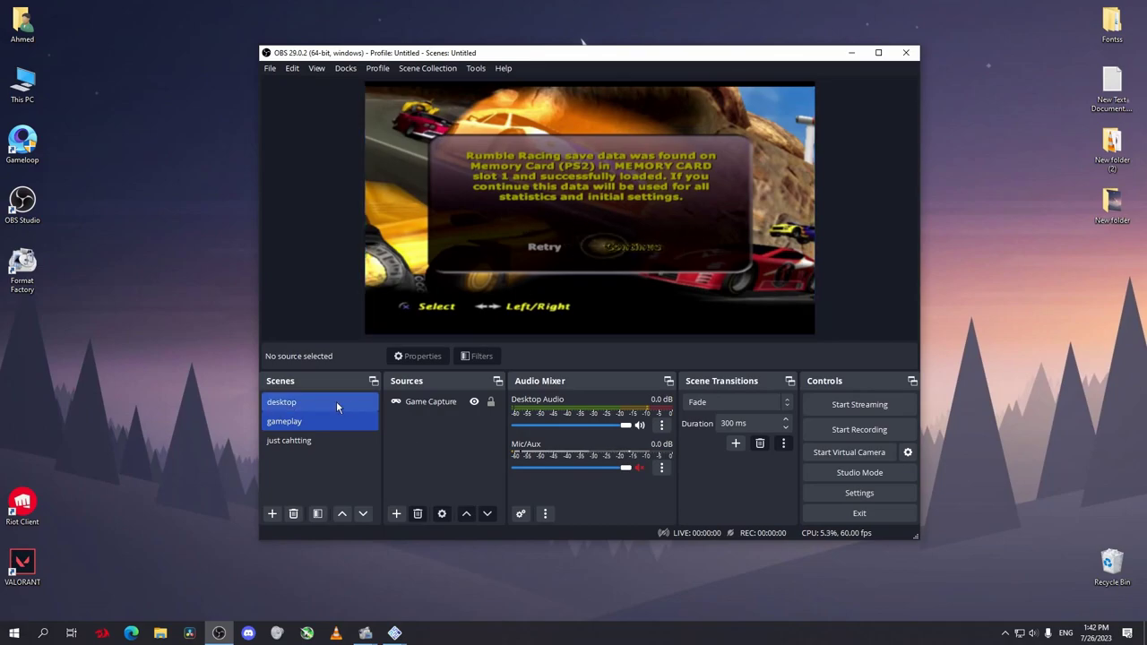
- Copy desktop's Video Capture Device and paste it into gameplay as a reference
click(312, 403)
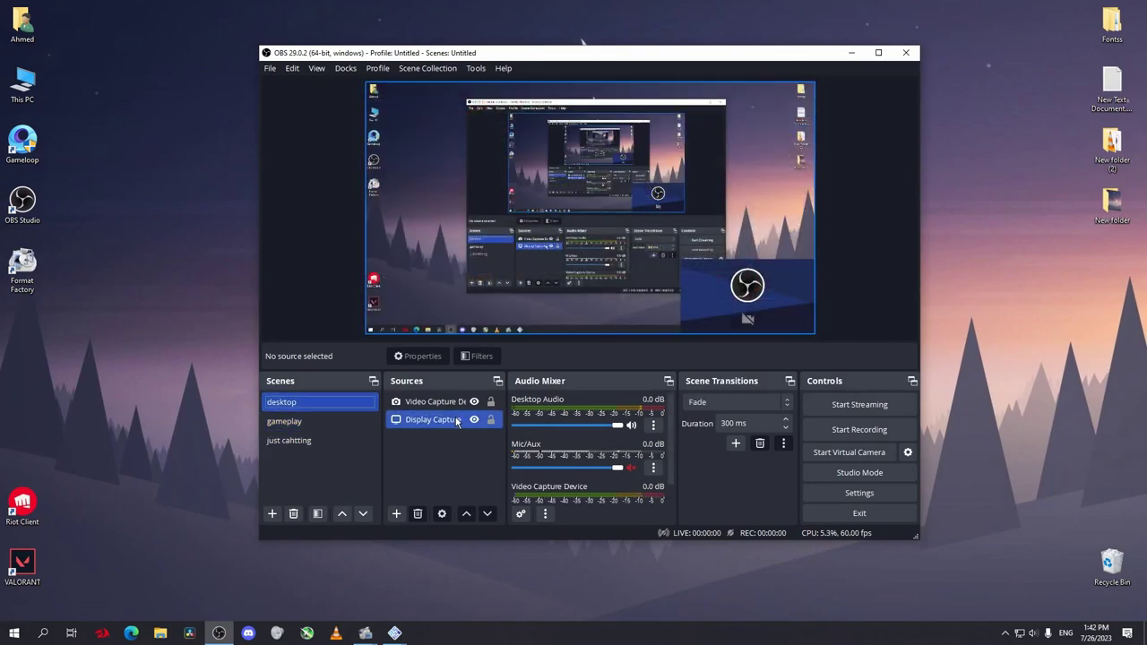
click(452, 404)
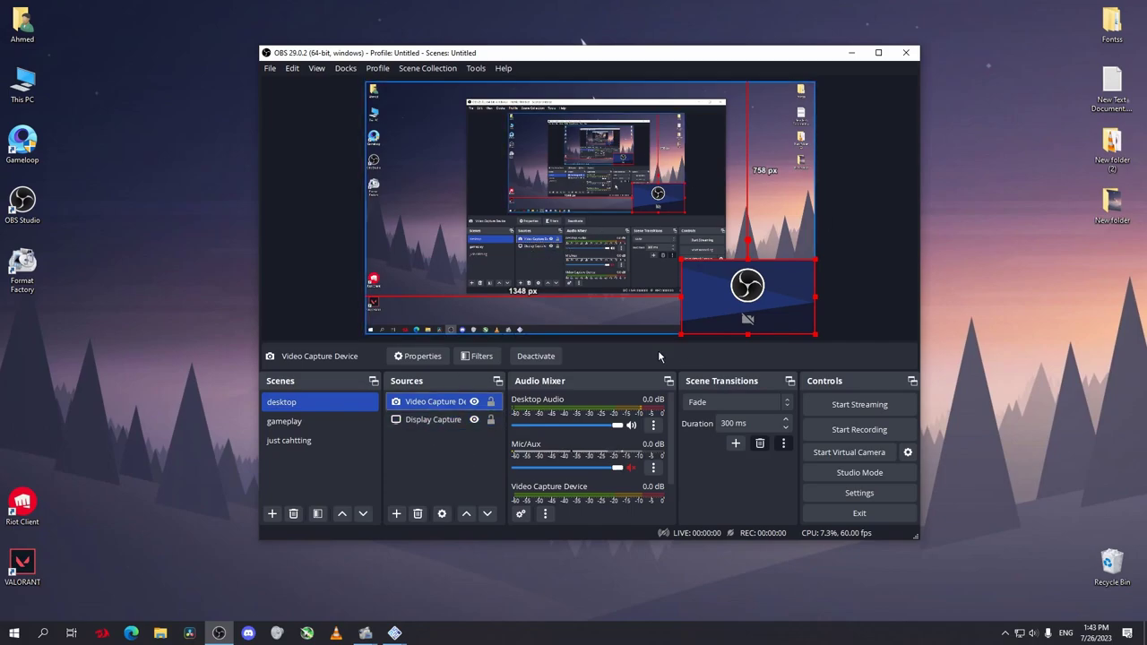
right_click(425, 406)
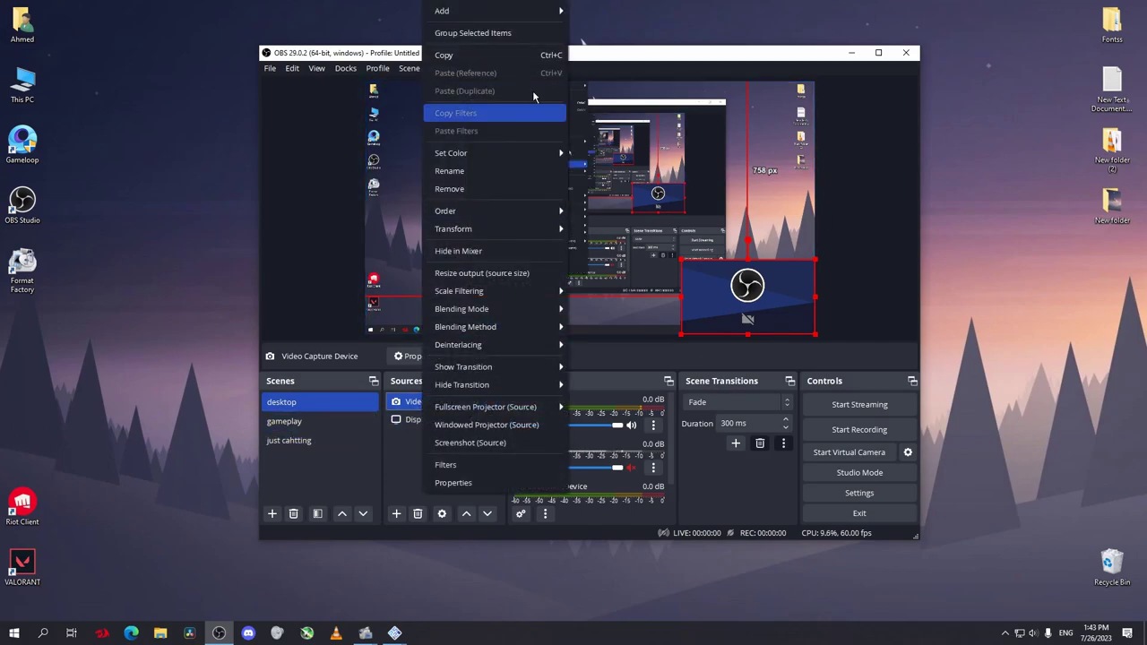
key(Escape)
click(347, 430)
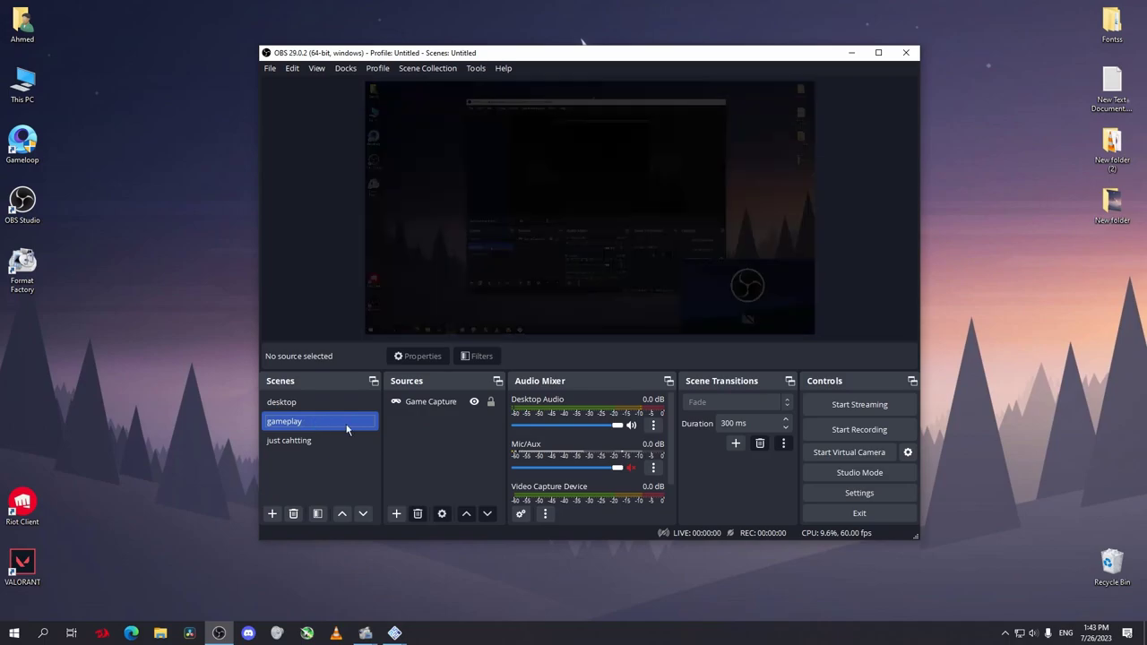
right_click(422, 434)
click(454, 481)
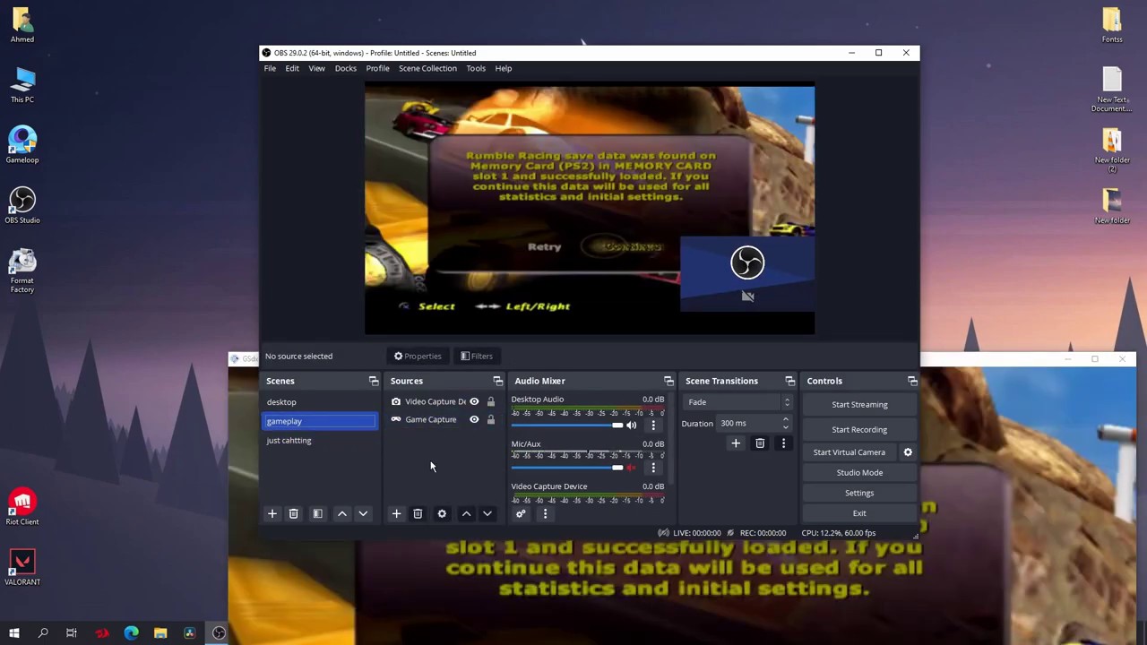
- Add an Image source to gameplay using the city wallpaper file
click(396, 514)
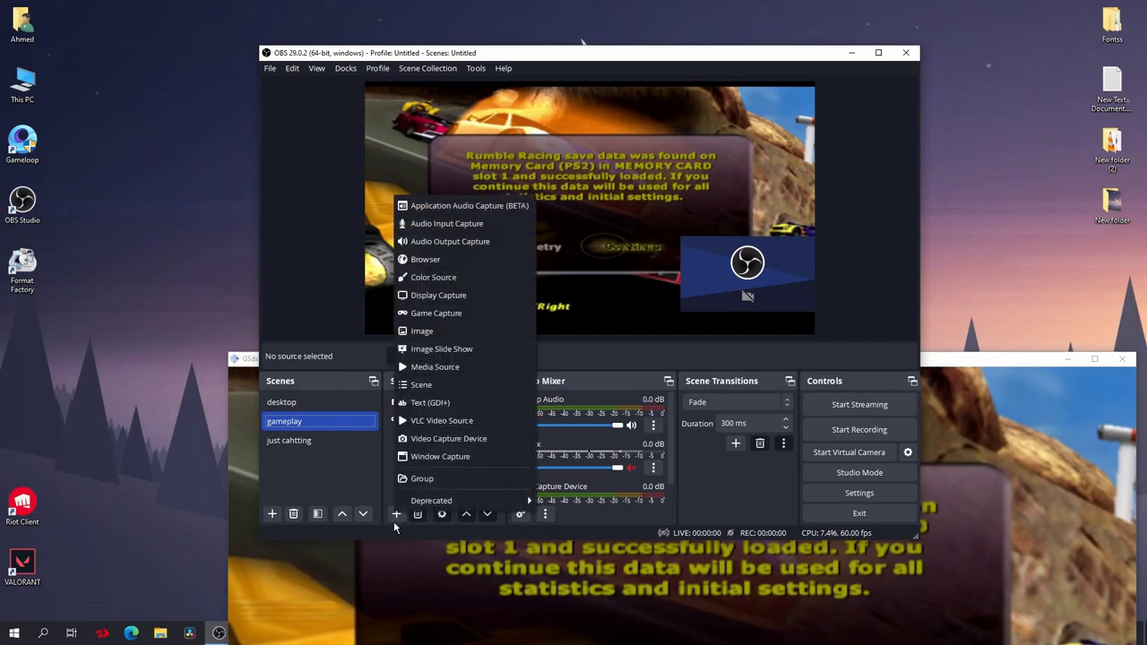
click(446, 333)
key(Return)
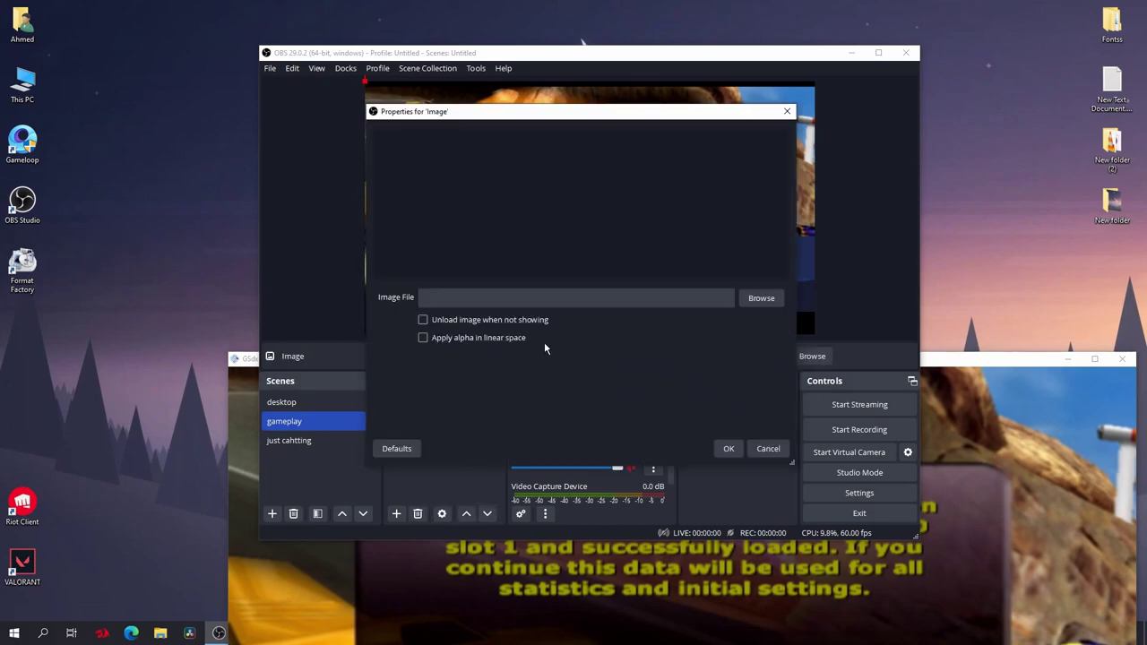
click(761, 298)
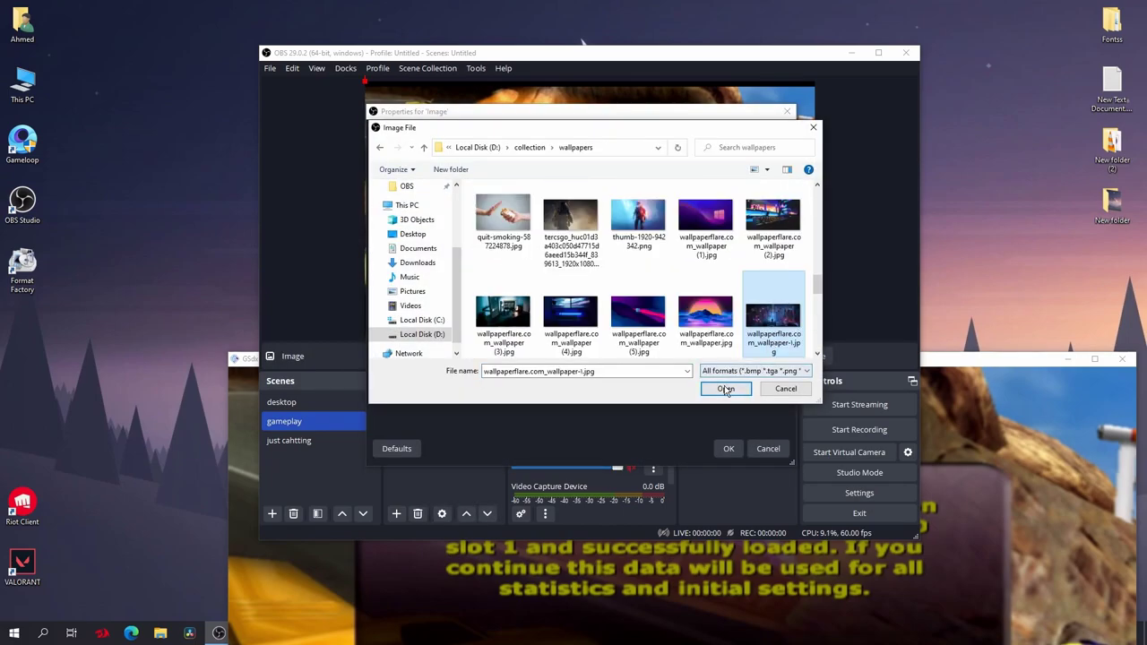
click(725, 388)
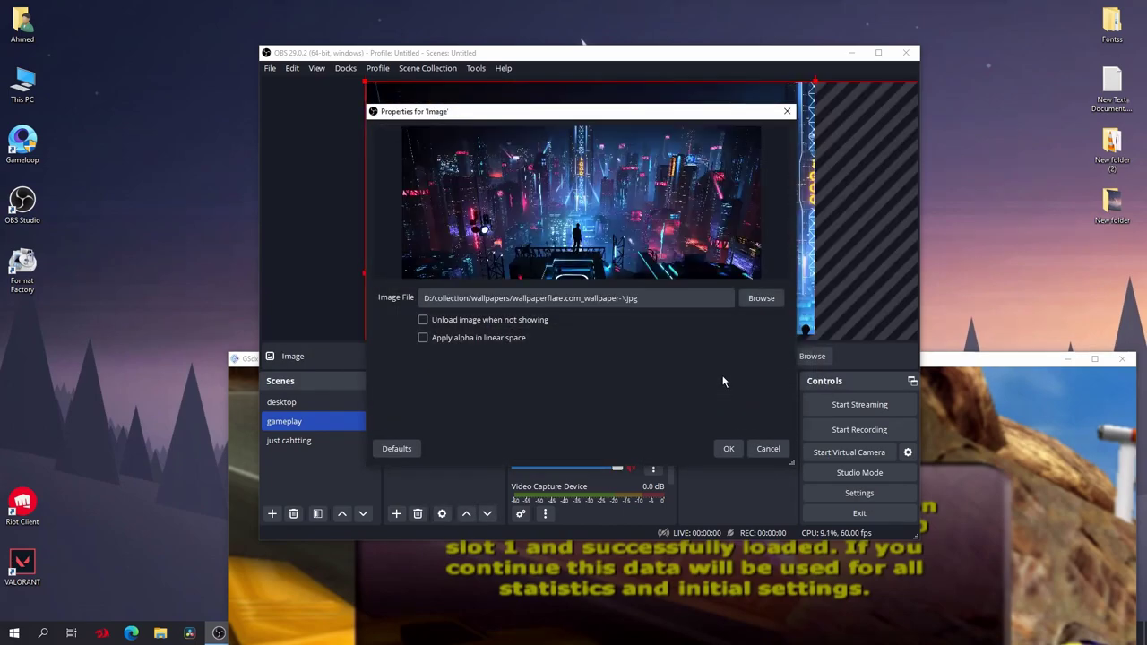
click(729, 448)
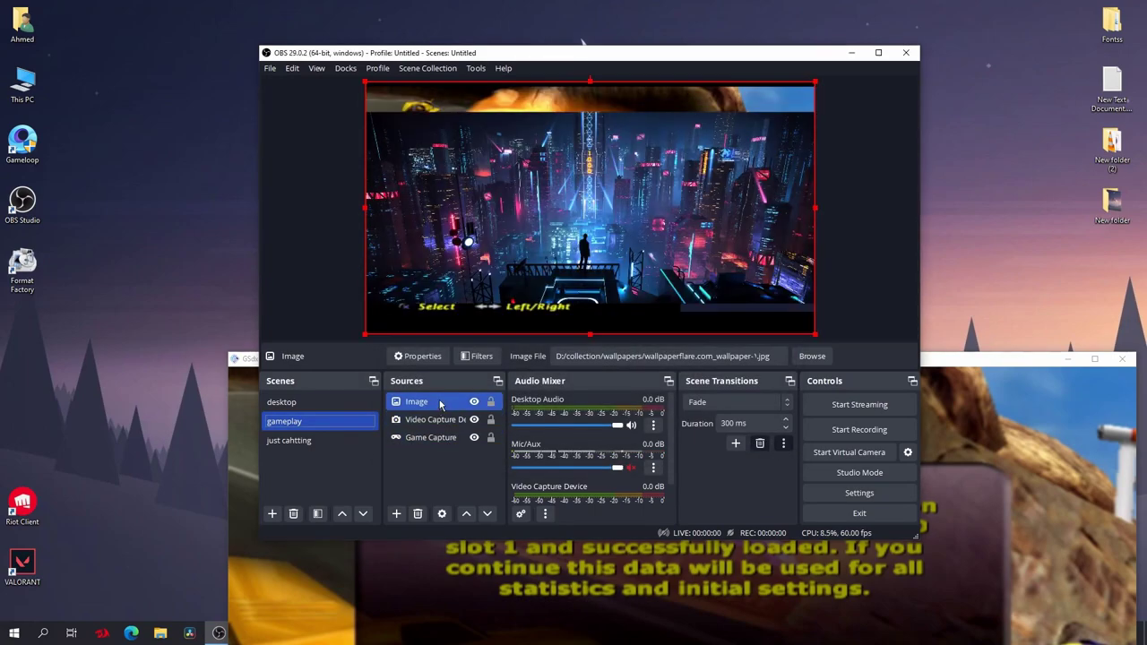
- Move the Image source to the bottom of the stack and hide Game Capture
drag(443, 405, 428, 453)
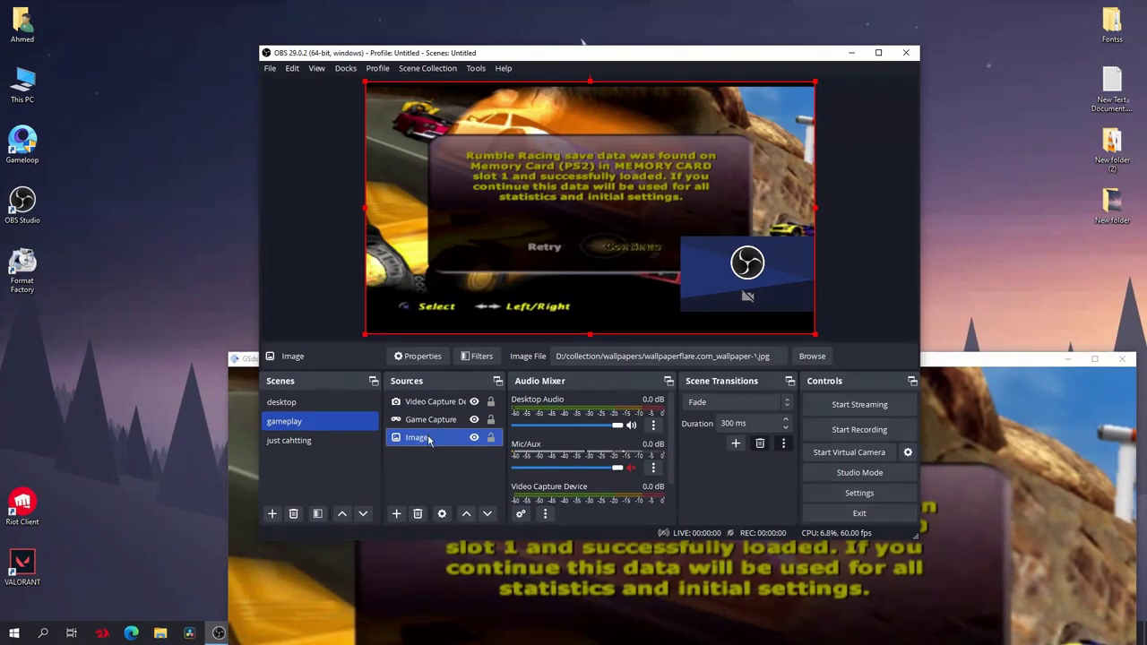
click(435, 401)
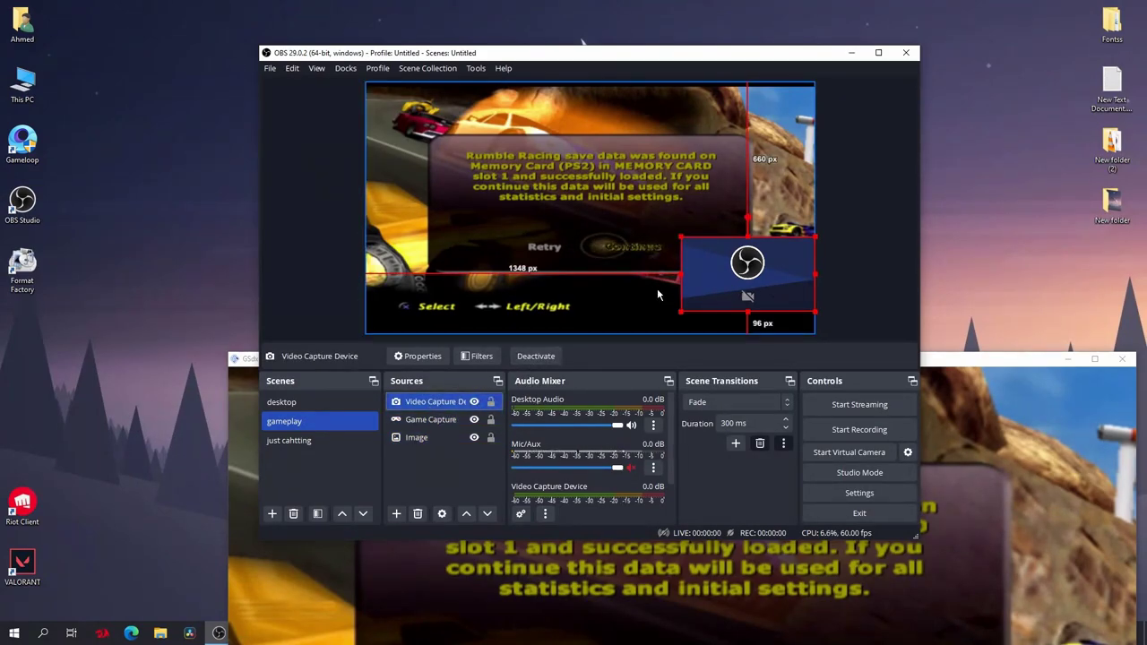
click(475, 419)
- Stretch the wallpaper image outward so it fills the canvas
click(451, 438)
ctrl+click(458, 426)
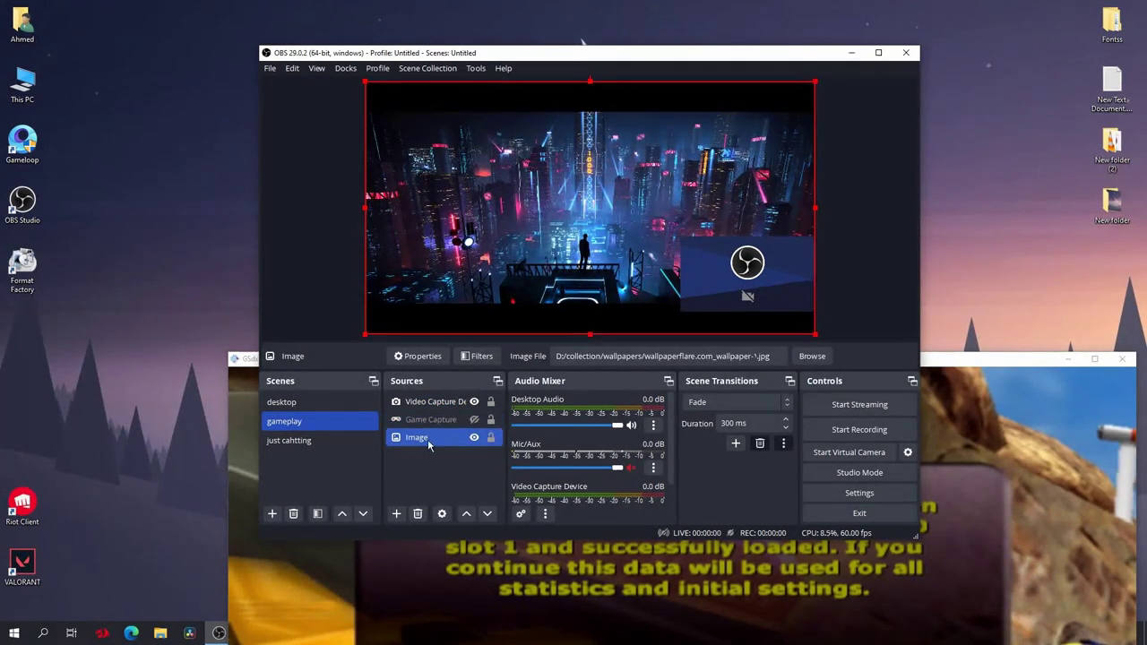
click(428, 439)
drag(815, 335, 869, 374)
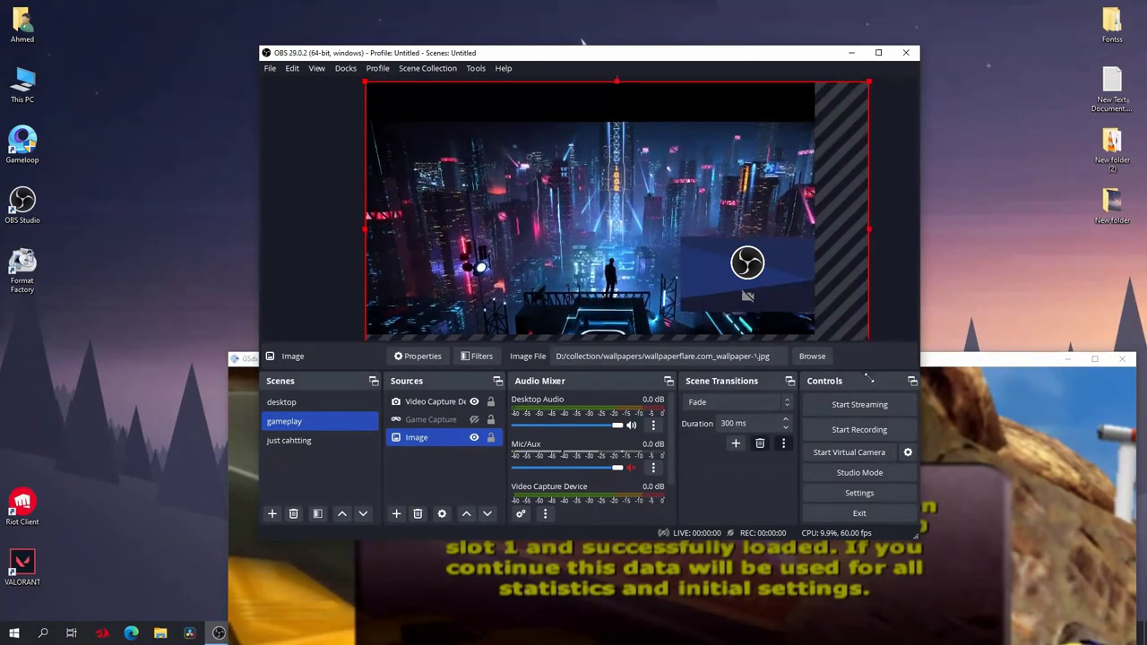
drag(374, 91, 299, 47)
- Add a new Video Capture Device 2 source to the just cahtting scene
click(417, 419)
click(288, 440)
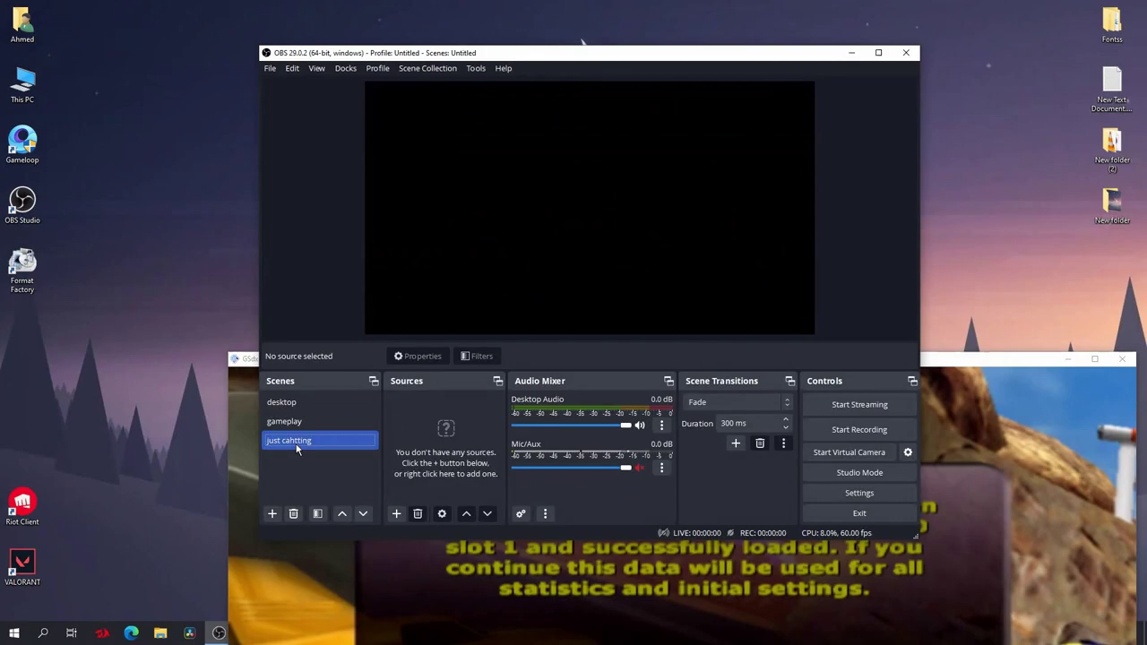
click(396, 514)
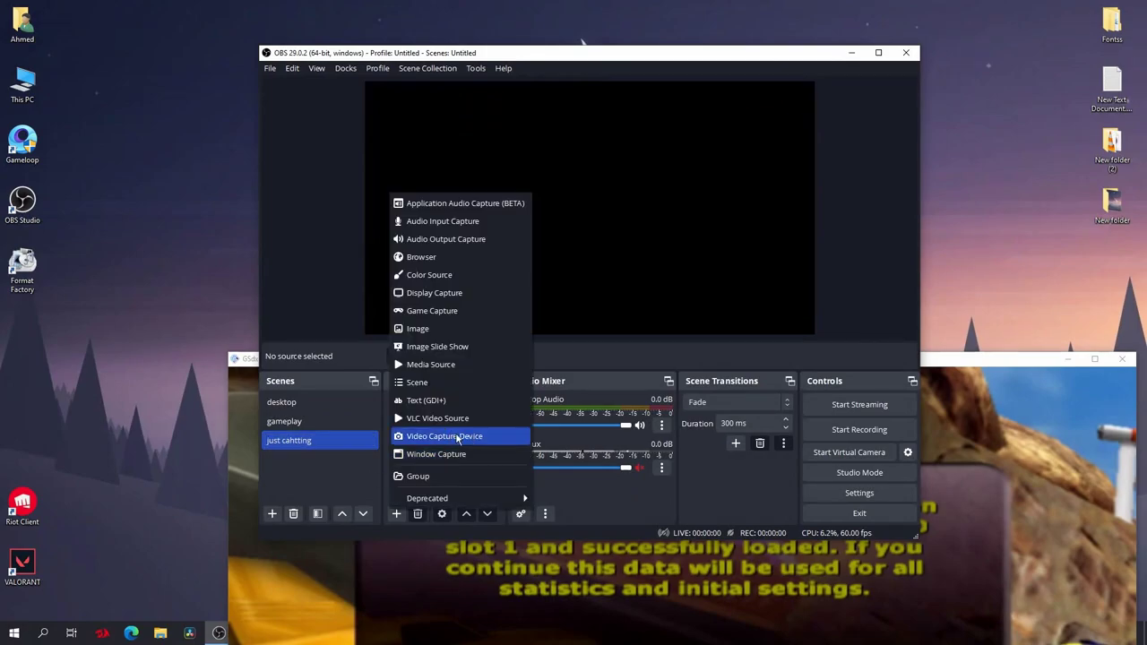
click(457, 437)
click(618, 369)
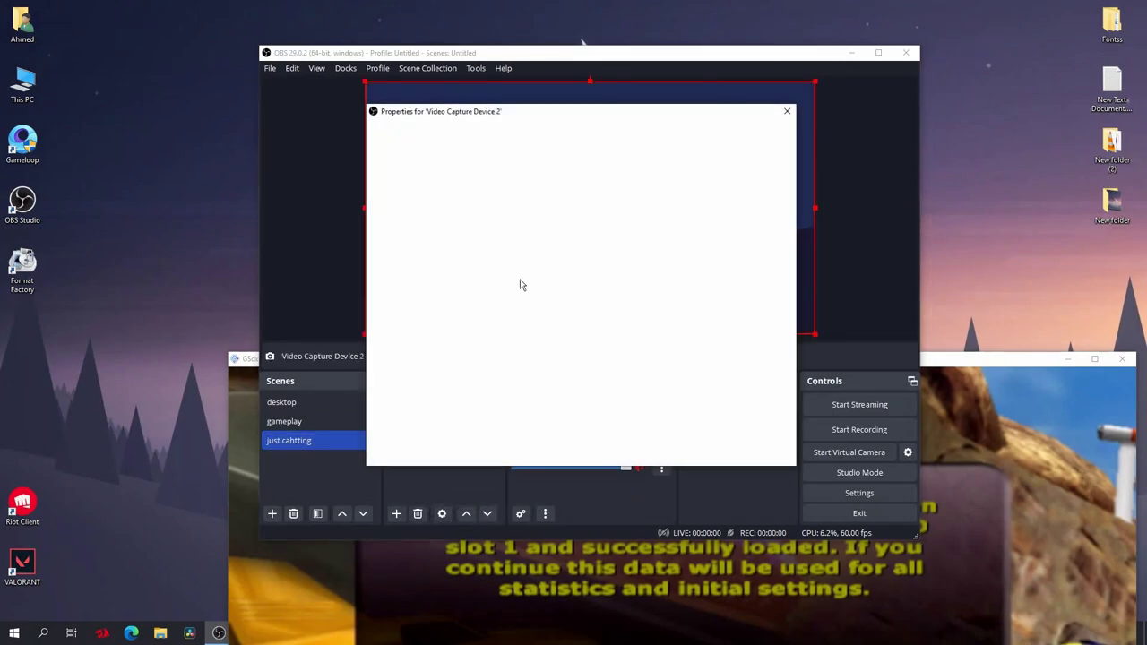
click(705, 448)
click(627, 214)
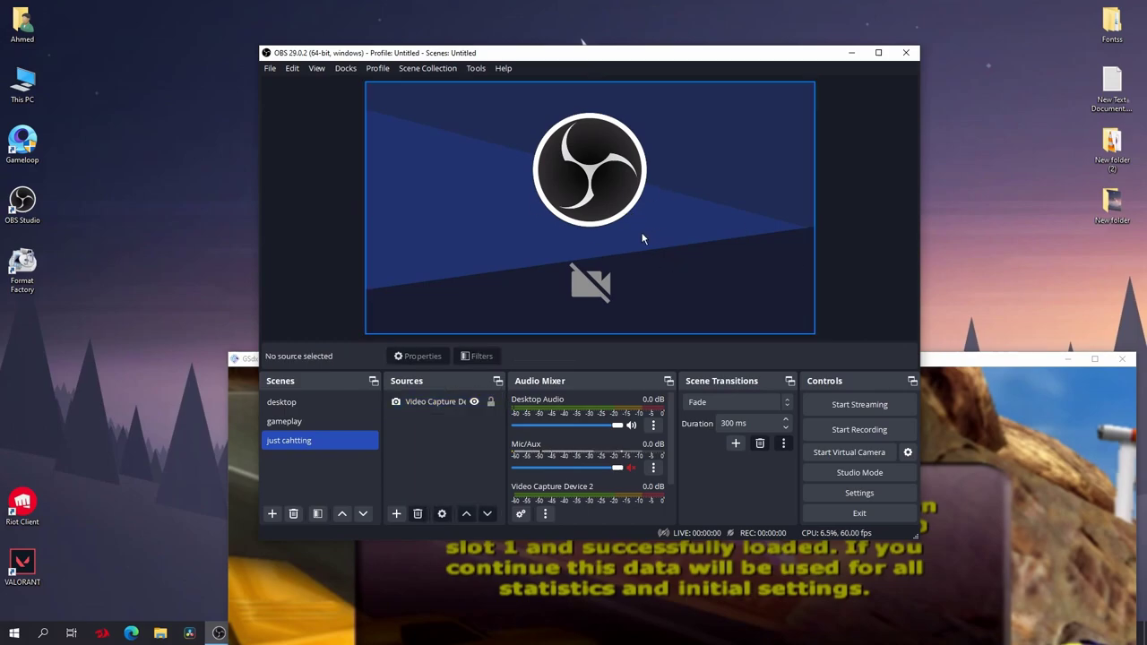
- Switch between the scenes, cancelling an Add Scene prompt, and return to desktop
click(346, 422)
click(323, 440)
click(325, 421)
click(296, 440)
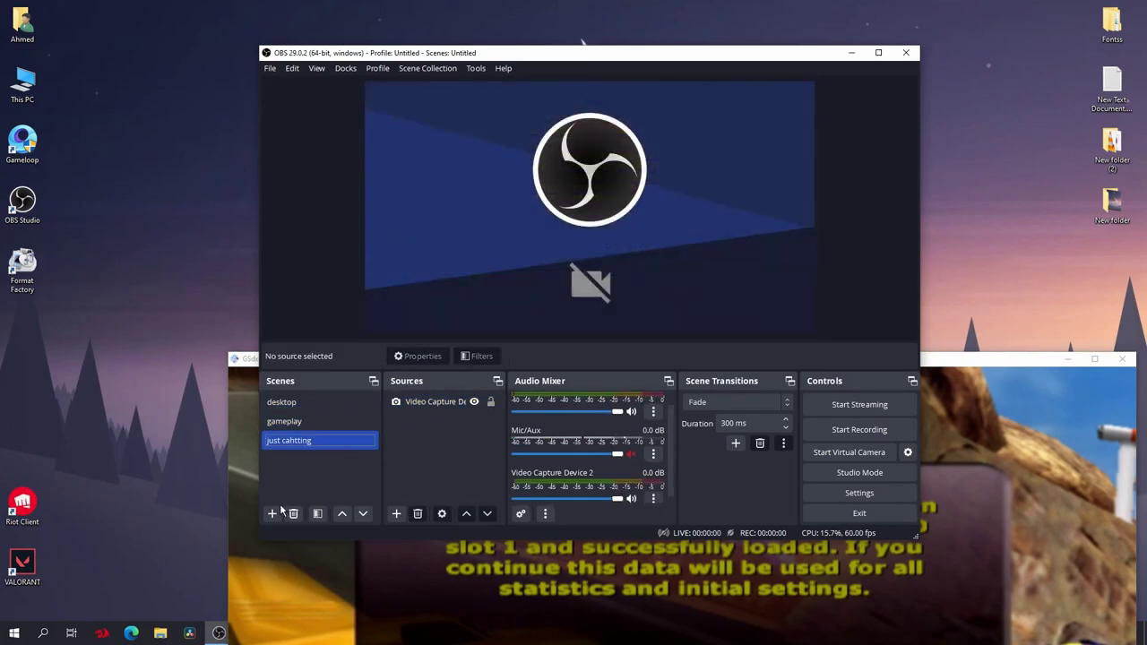
click(272, 514)
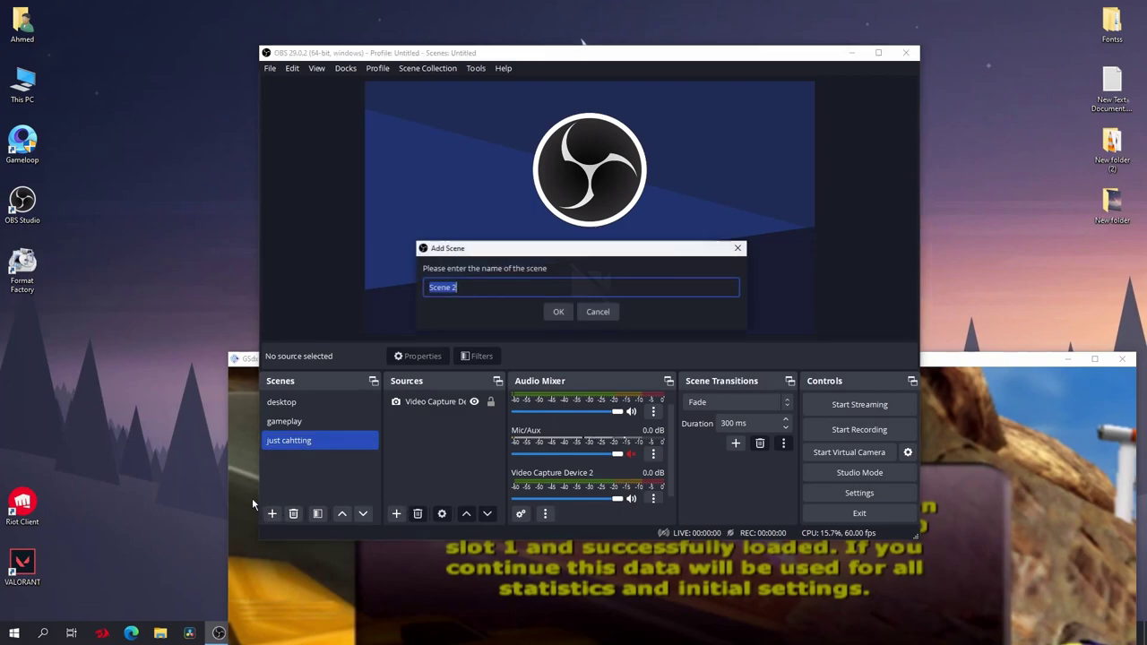
click(598, 312)
click(305, 402)
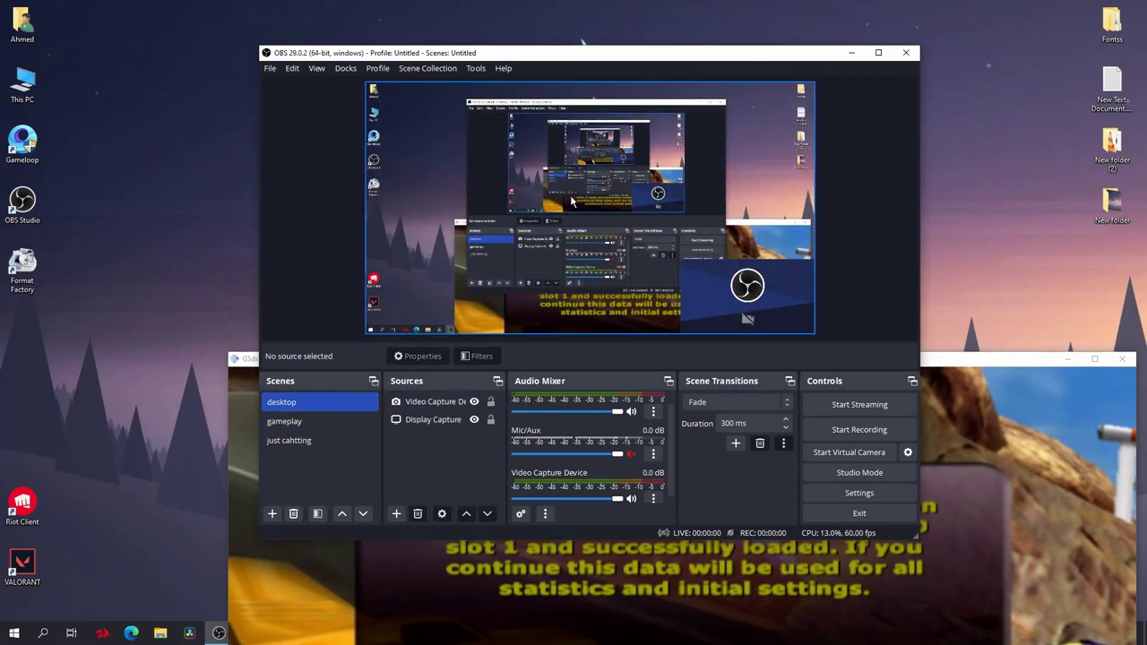
click(295, 421)
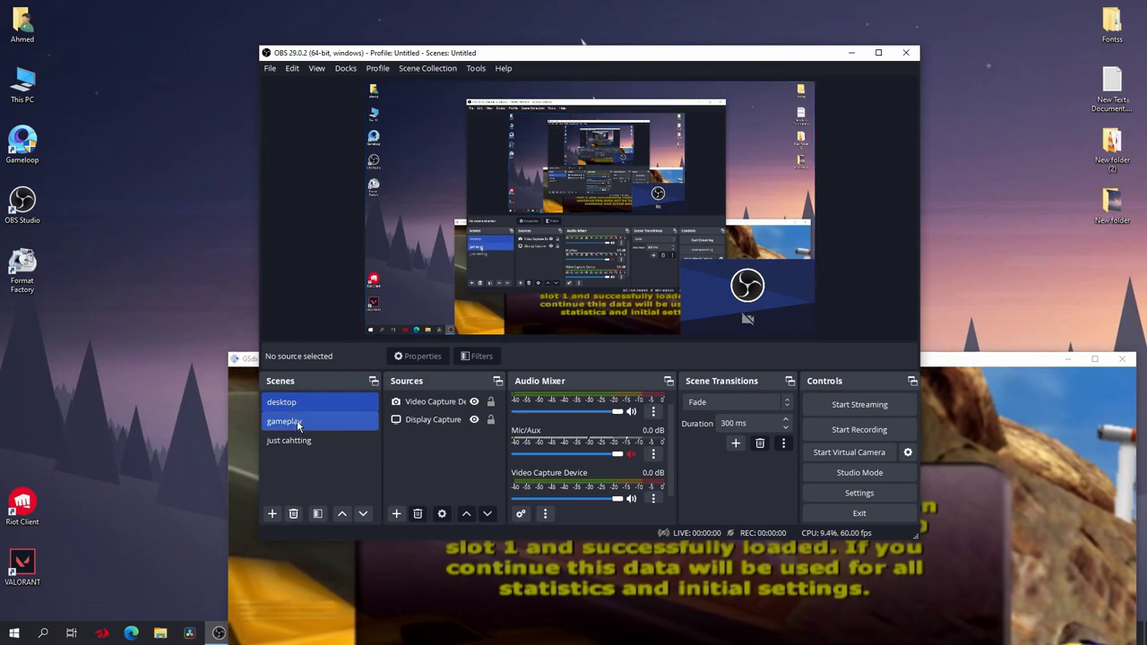
- In Settings > Hotkeys, give the desktop scene's Switch to scene hotkey Ctrl + 1
click(304, 401)
click(296, 421)
click(304, 401)
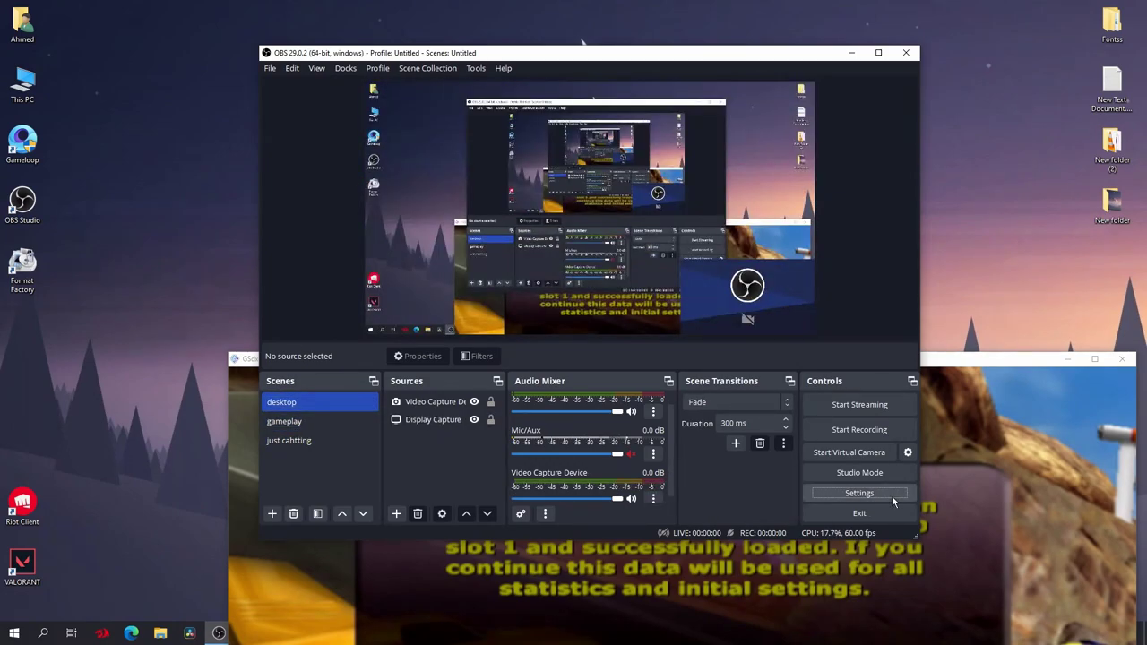
click(893, 500)
click(330, 201)
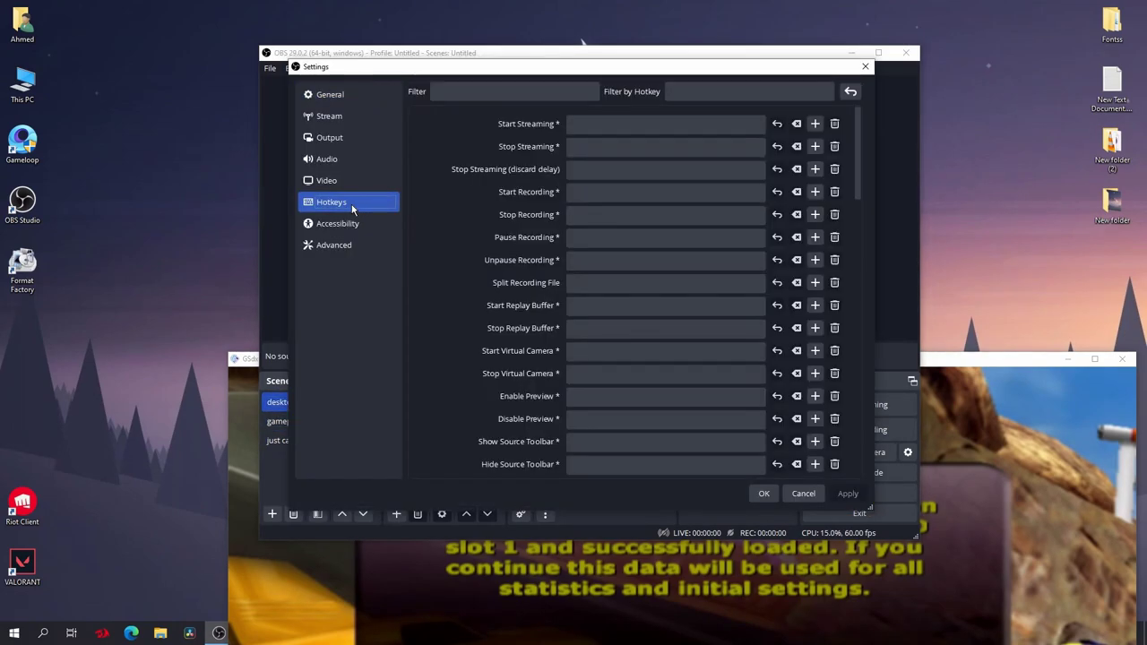
scroll(446, 338, down, 5)
scroll(446, 337, down, 3)
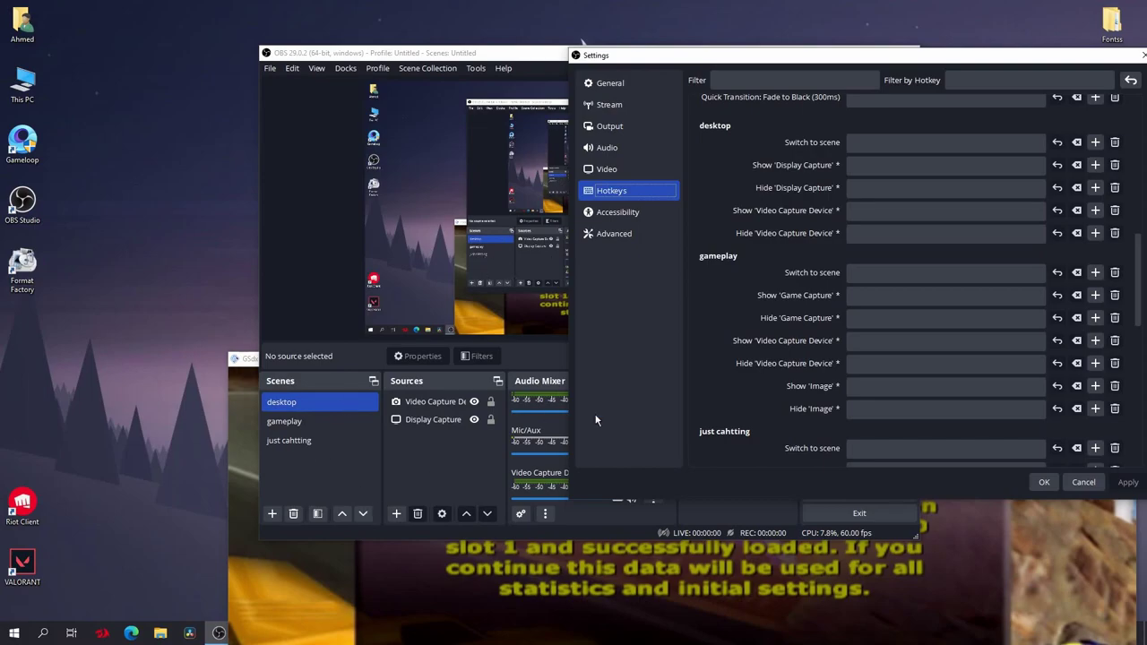
click(890, 141)
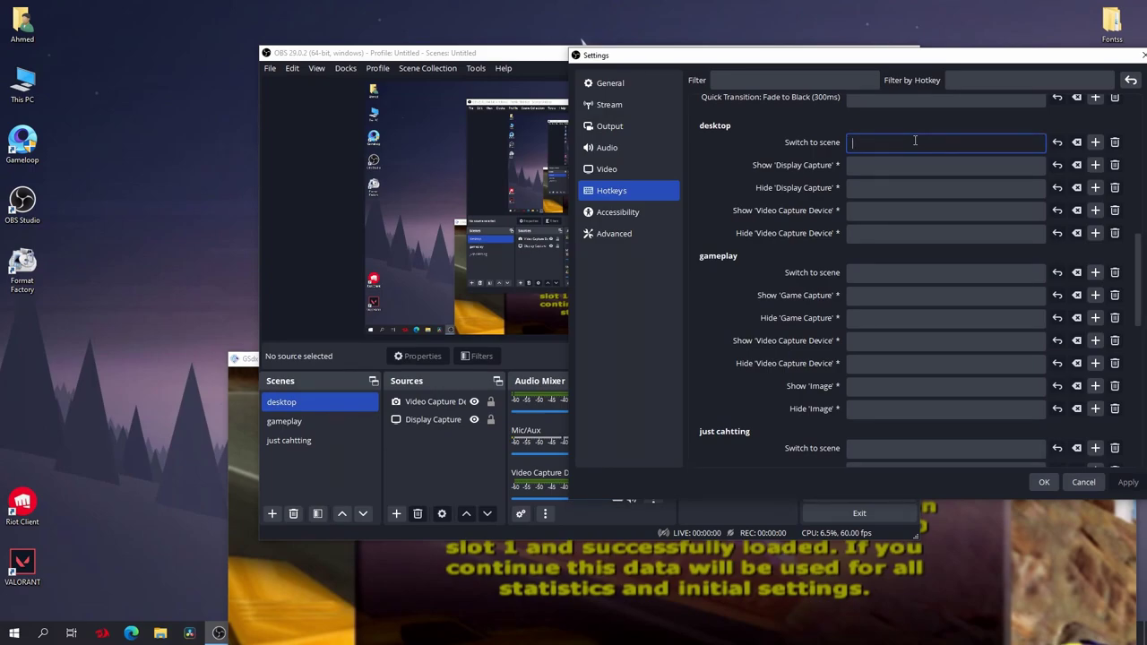
key(ctrl)
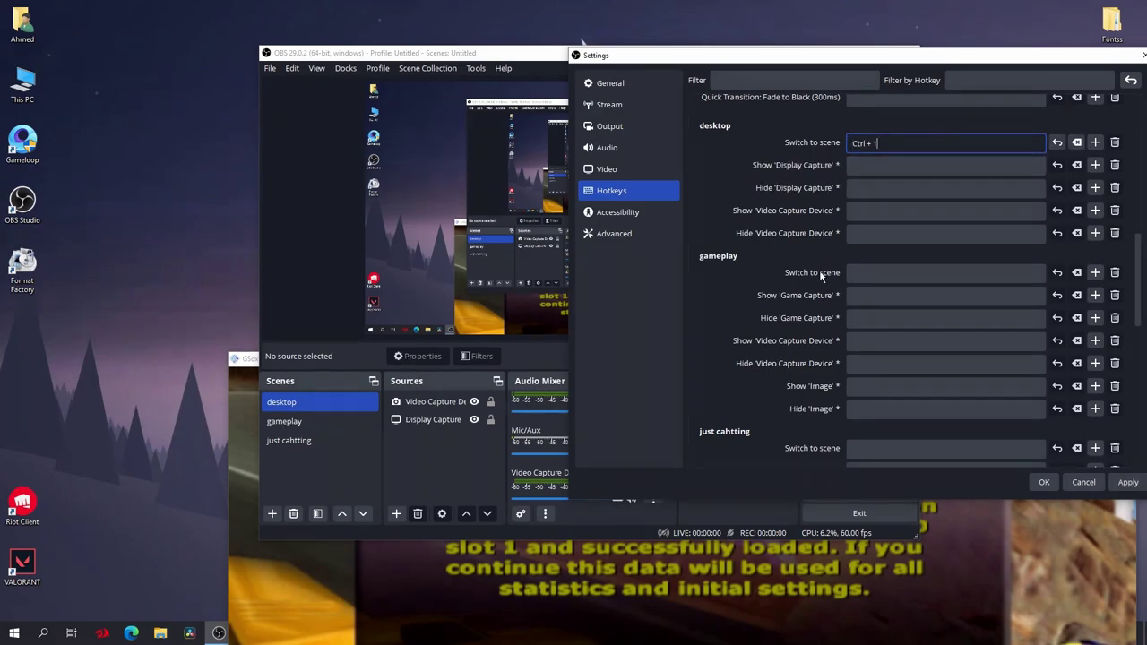
- Assign Ctrl + 2 to gameplay and Ctrl + 3 to just cahtting, then apply and save
click(892, 274)
key(ctrl)
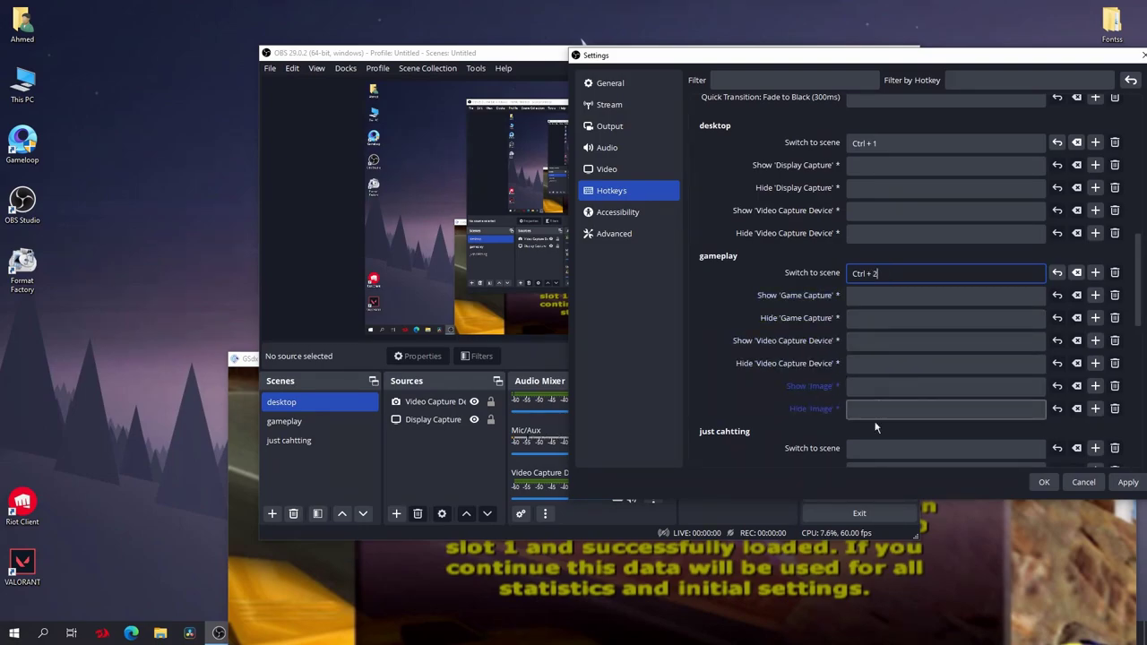
click(874, 449)
key(ctrl)
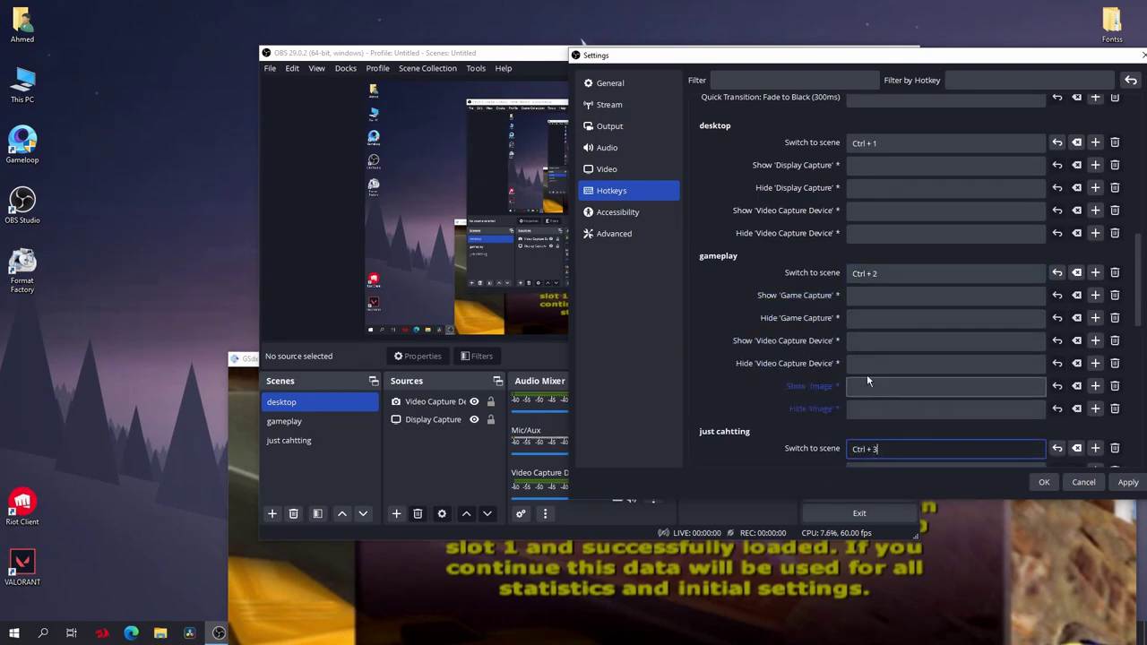
key(ctrl+3)
click(1129, 482)
click(1045, 482)
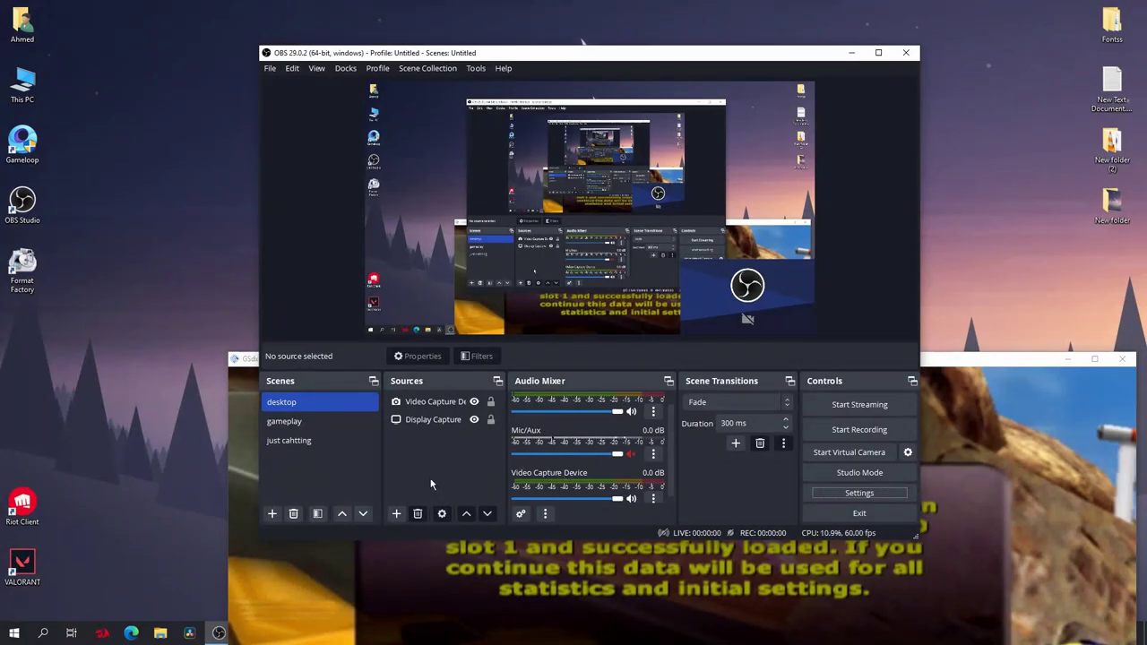
key(ctrl+2)
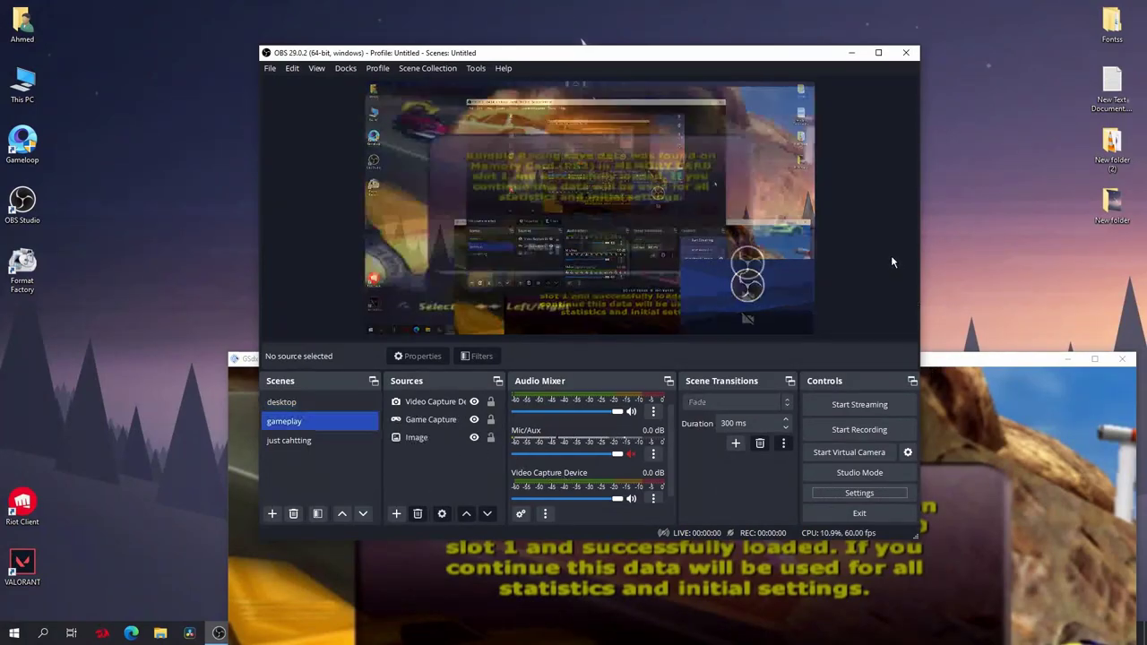
key(ctrl+3)
key(ctrl+1)
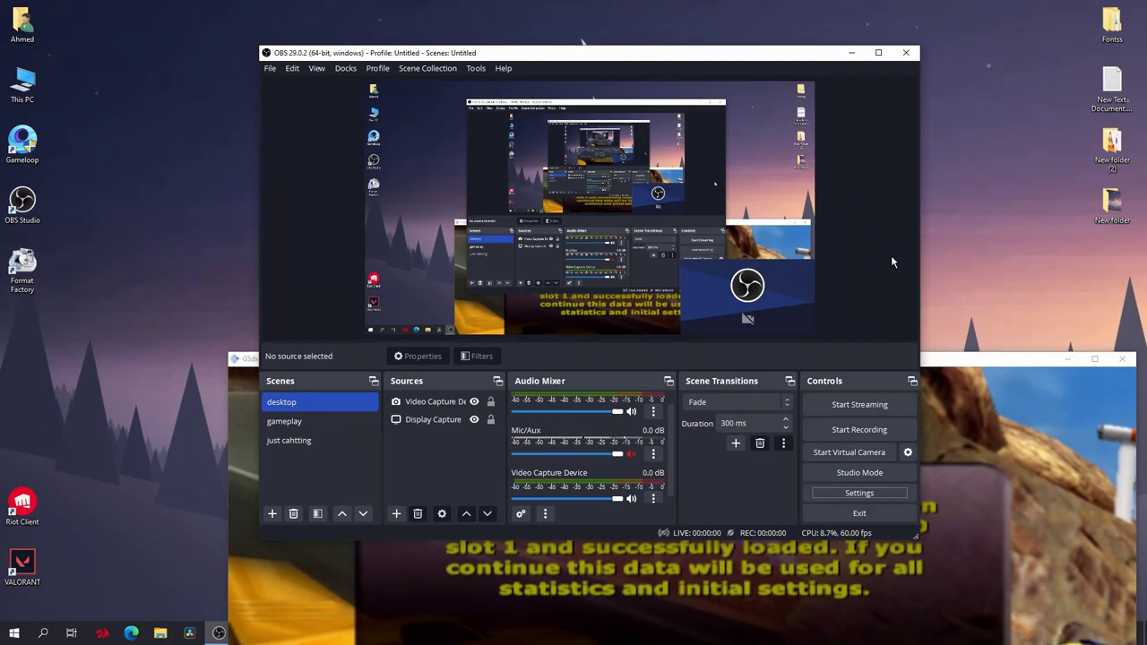
key(ctrl+3)
key(ctrl+1)
key(ctrl+2)
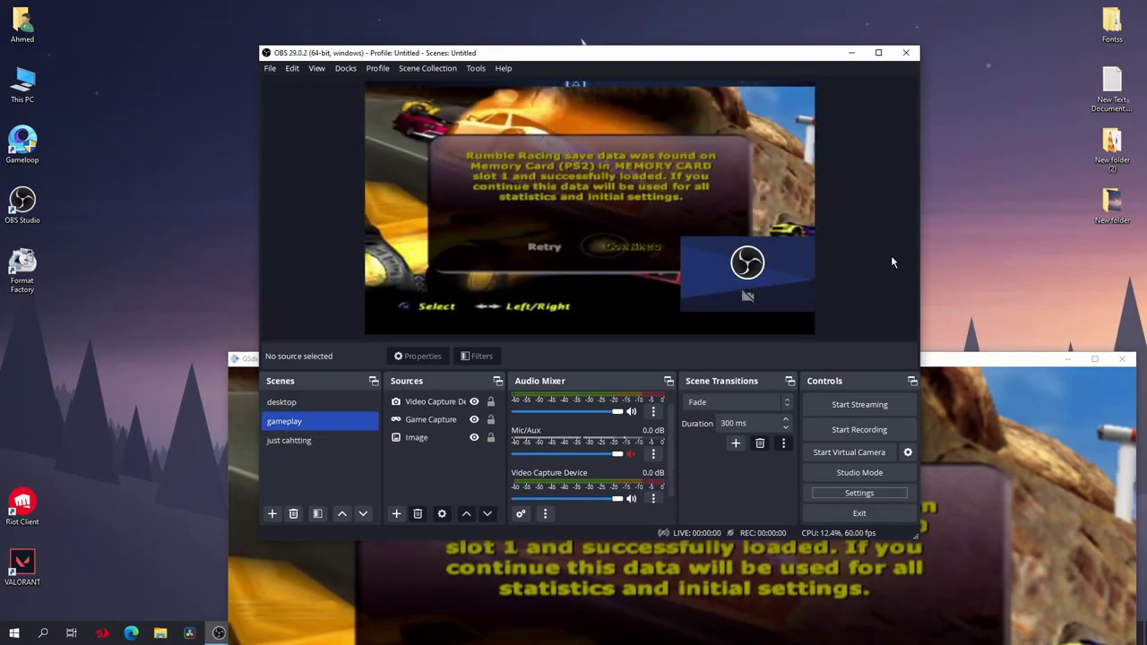
key(ctrl+3)
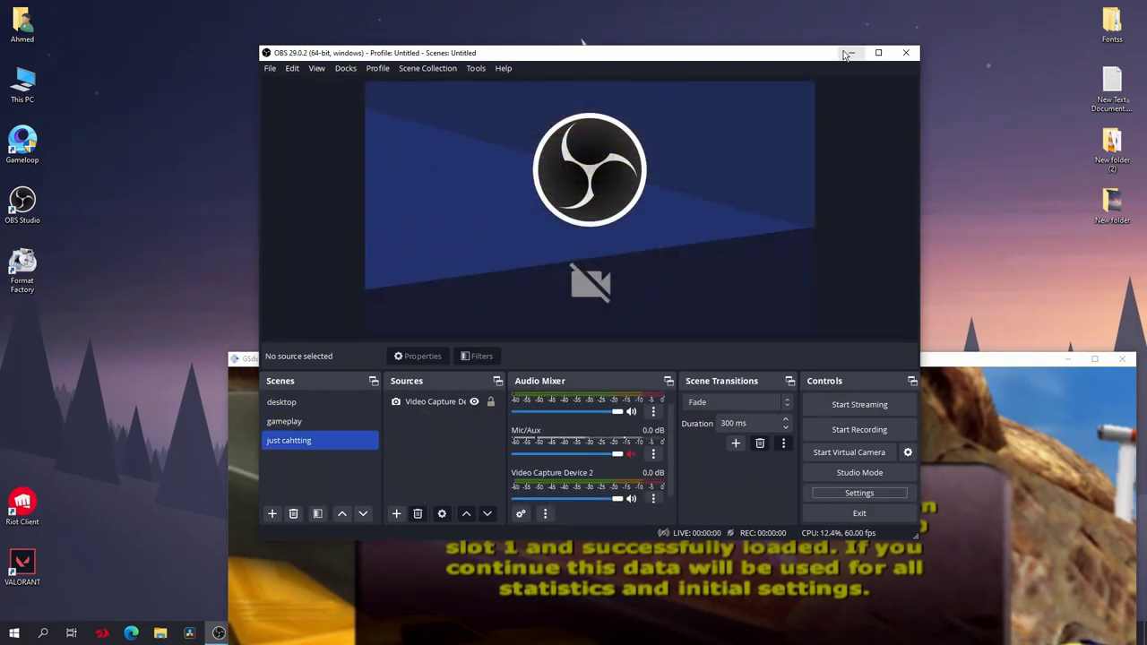
key(ctrl+1)
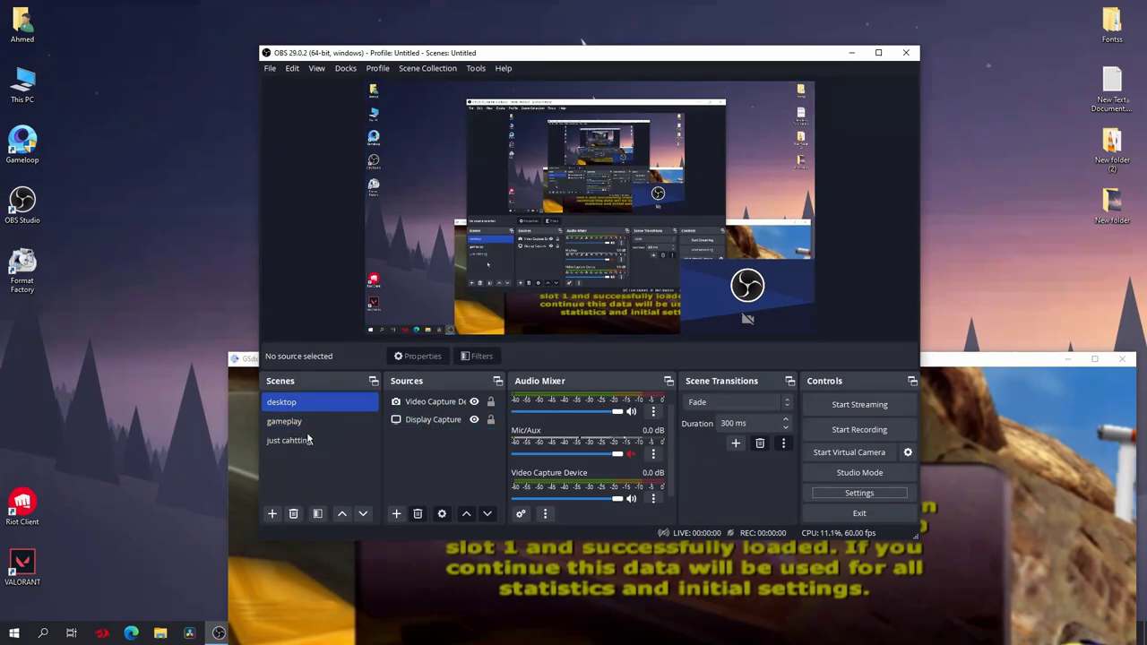
- Try the Cut transition by switching between the gameplay and desktop scenes
click(316, 403)
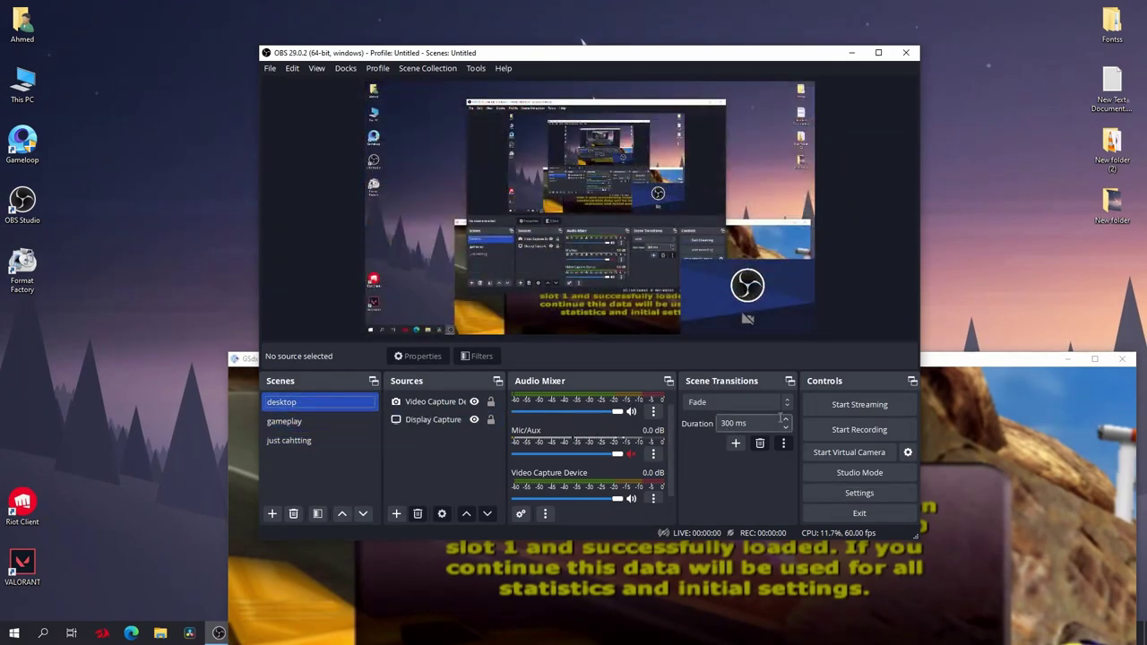
click(751, 405)
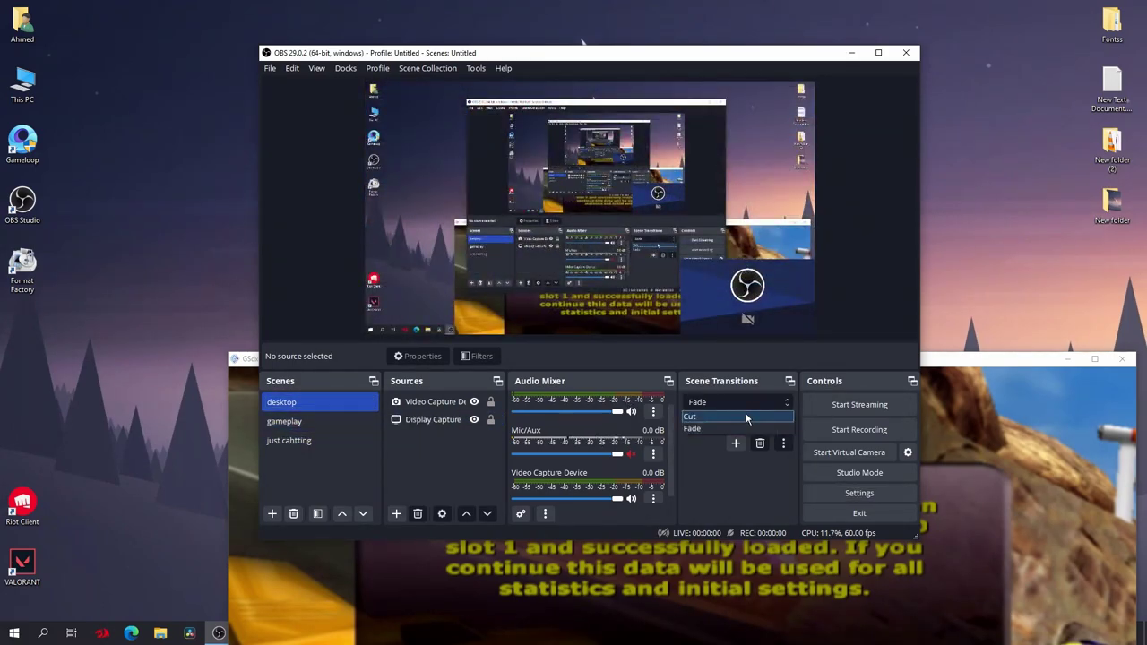
click(689, 417)
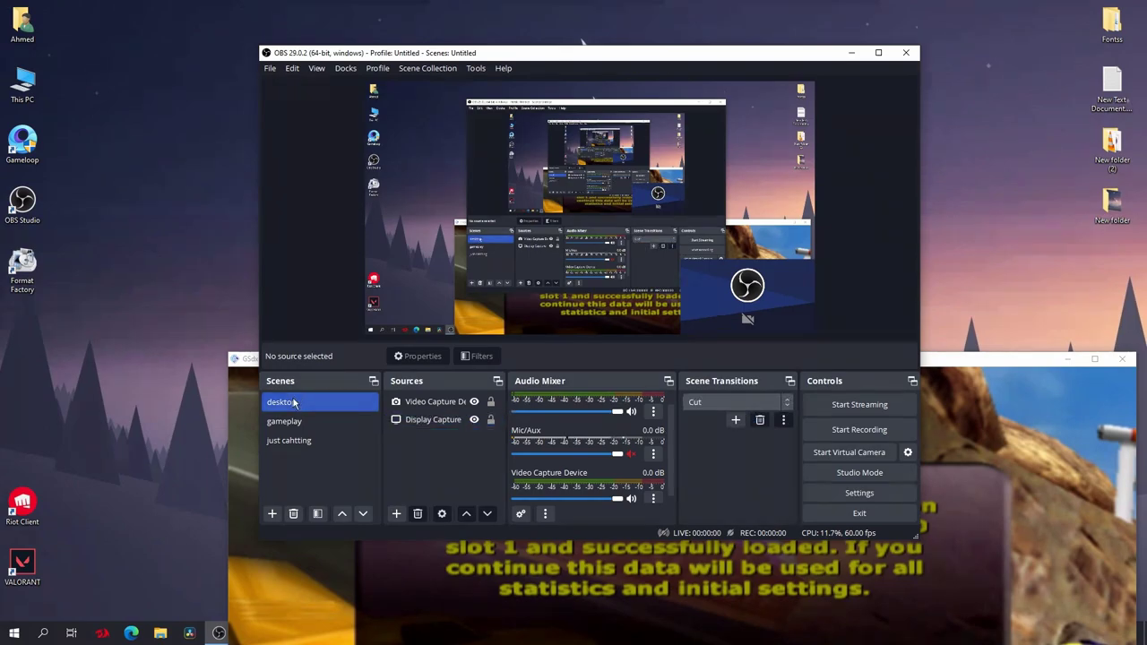
click(296, 421)
click(300, 410)
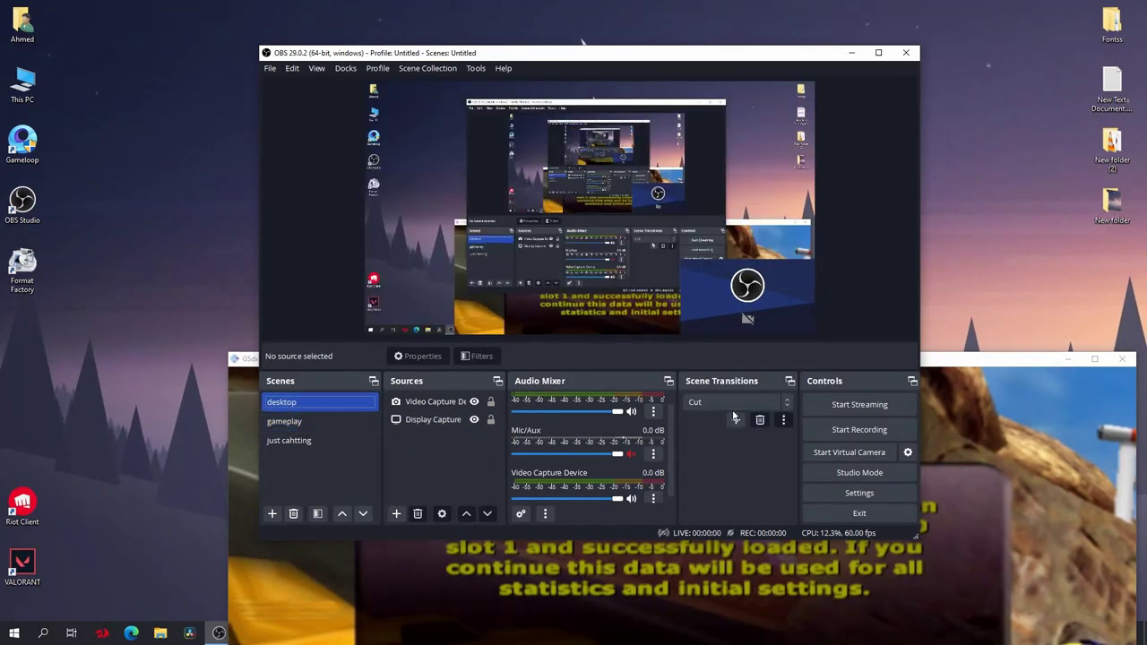
- Return to Fade with a 900 ms duration and test it across all three scenes
click(735, 403)
click(728, 428)
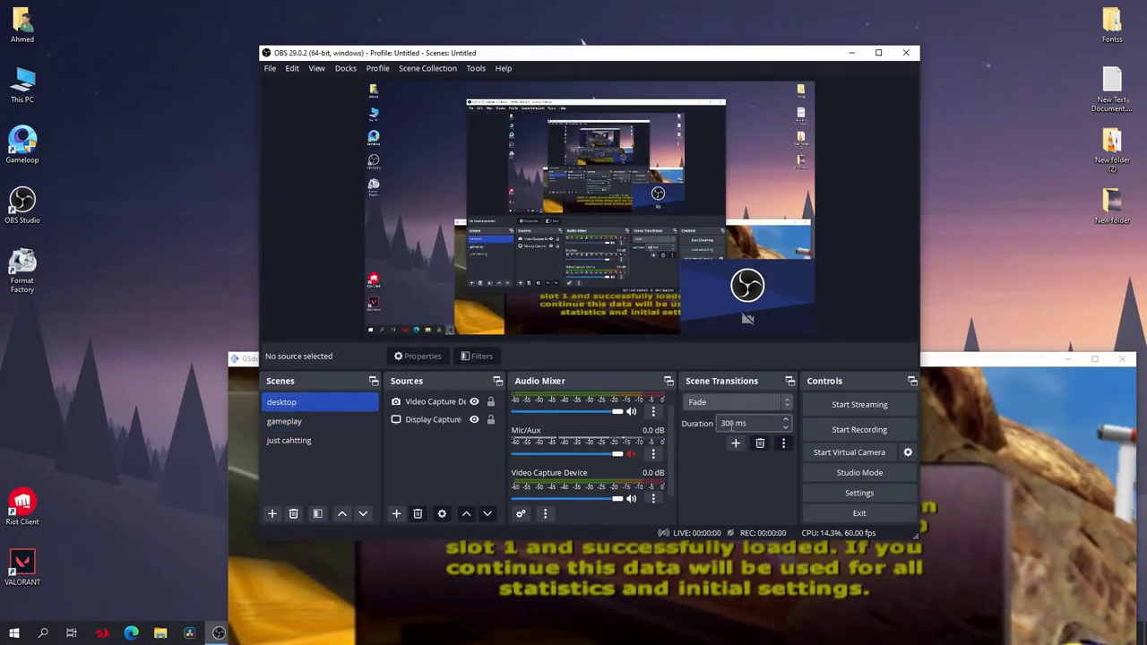
click(722, 424)
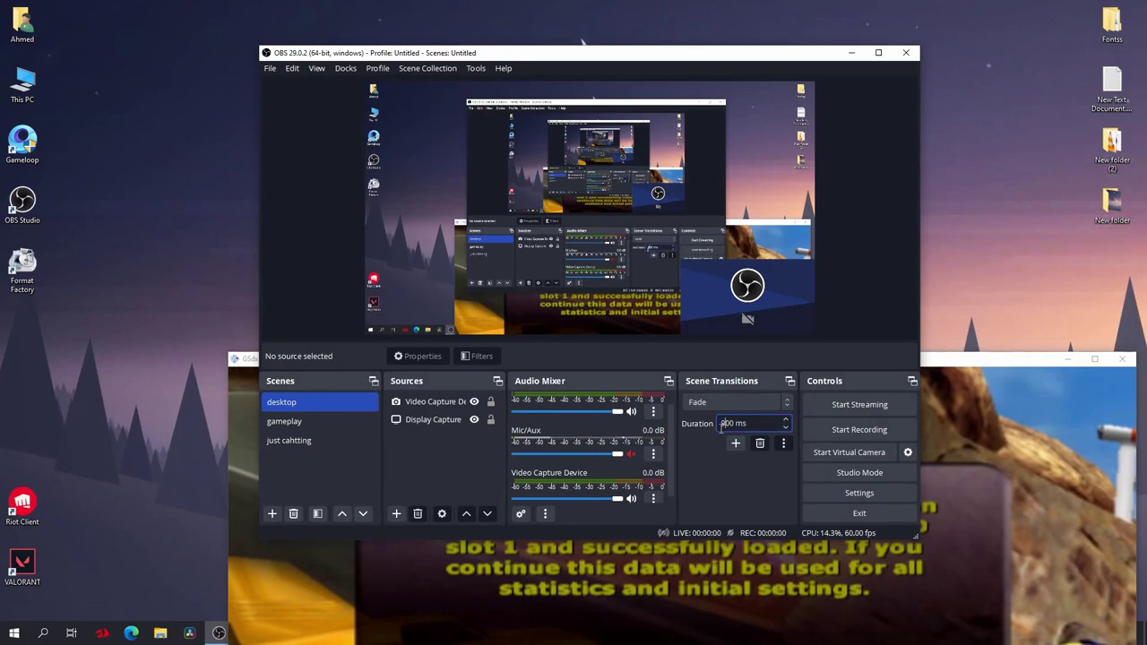
click(310, 421)
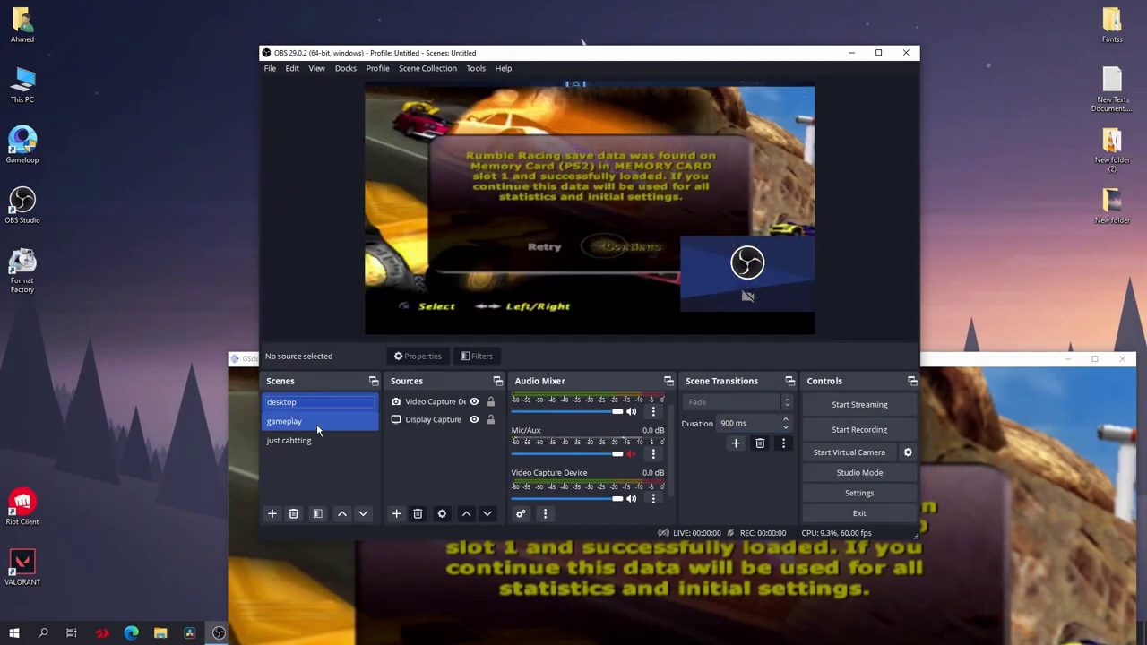
click(314, 440)
click(325, 408)
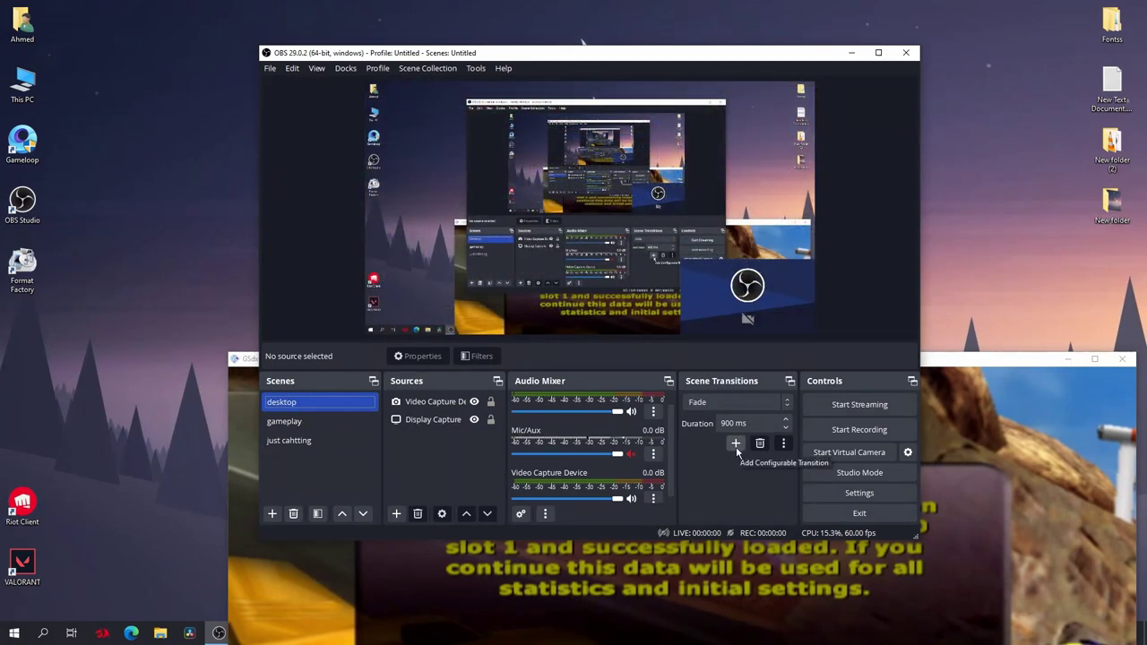
- Add a Luma Wipe transition with its default name and a chosen image wipe pattern
click(736, 444)
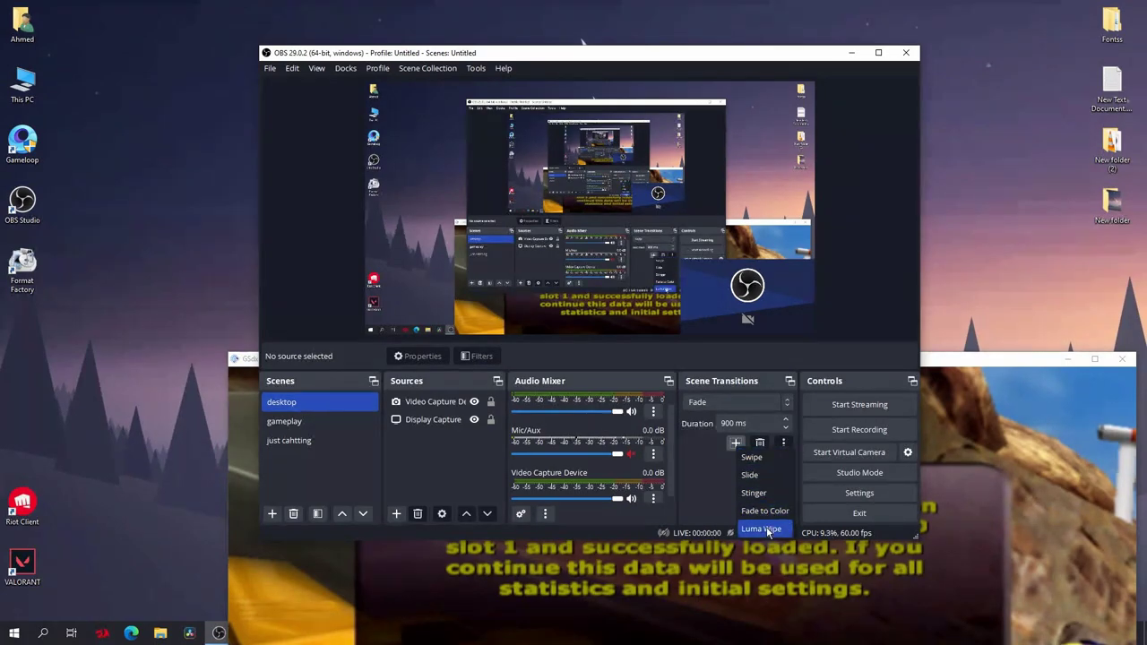
click(761, 529)
click(547, 312)
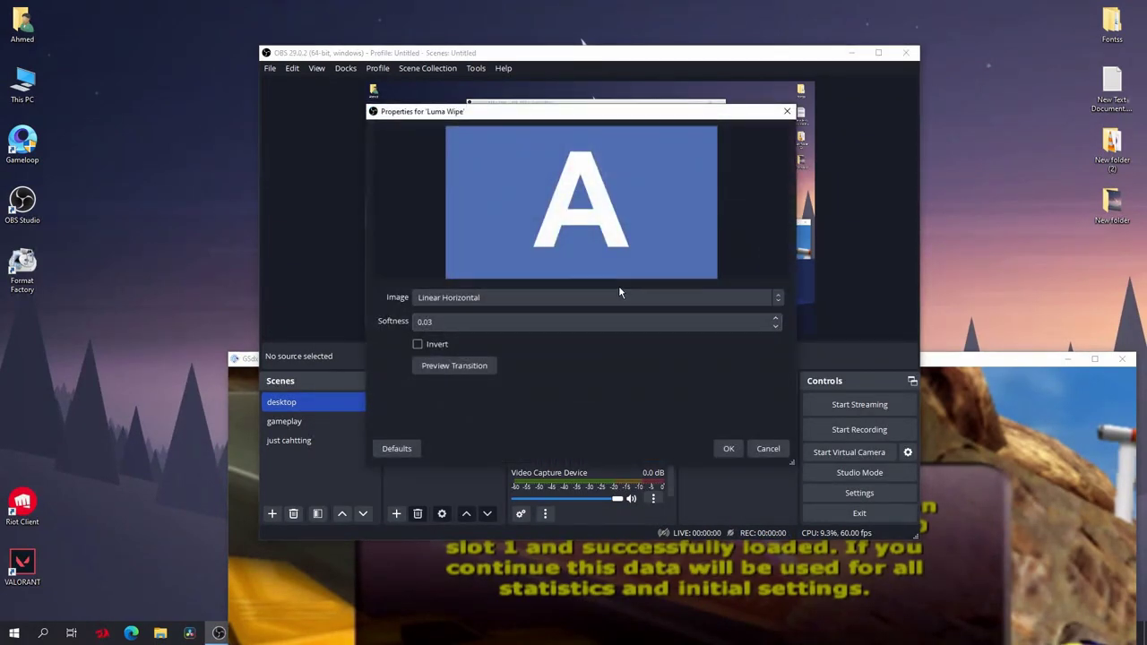
click(494, 300)
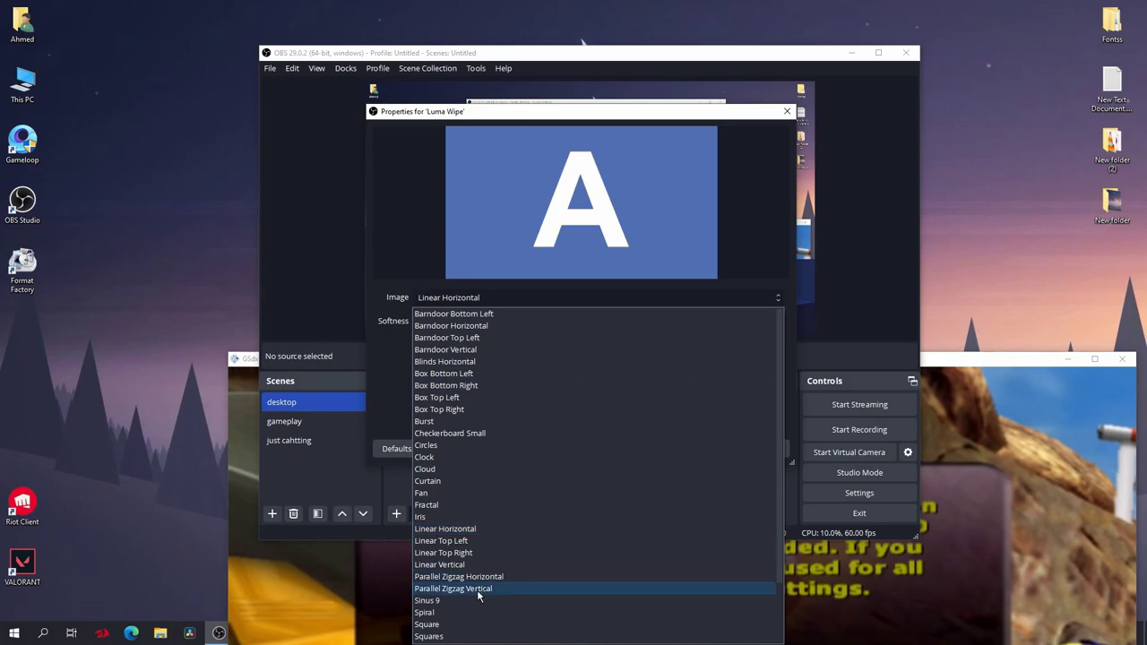
click(462, 397)
click(728, 449)
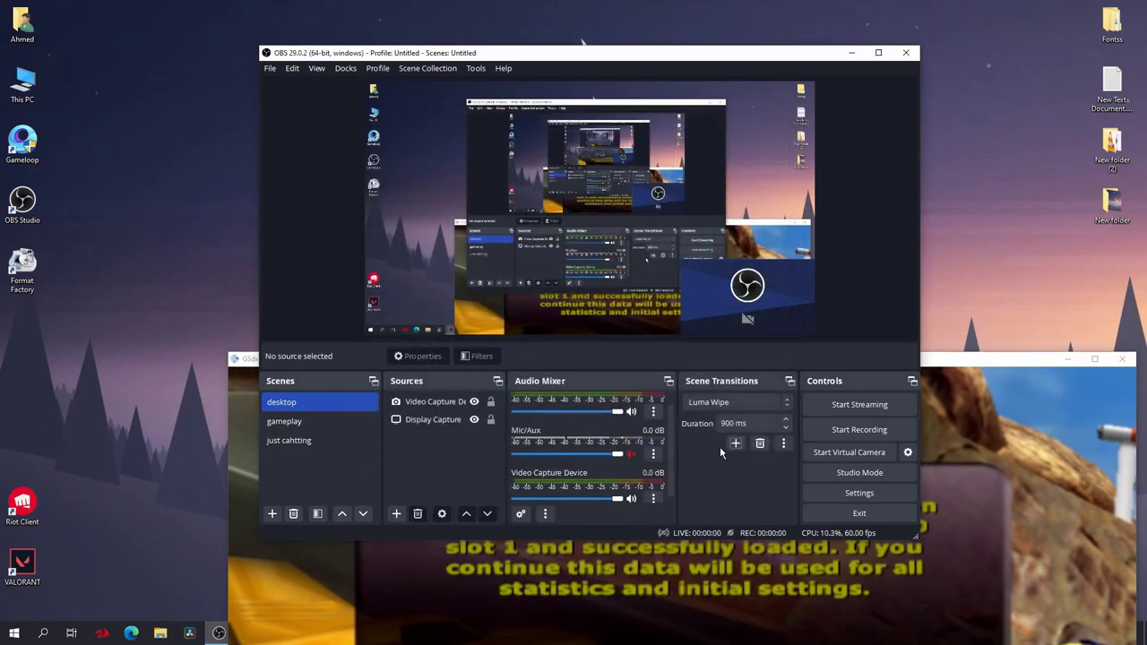
click(313, 421)
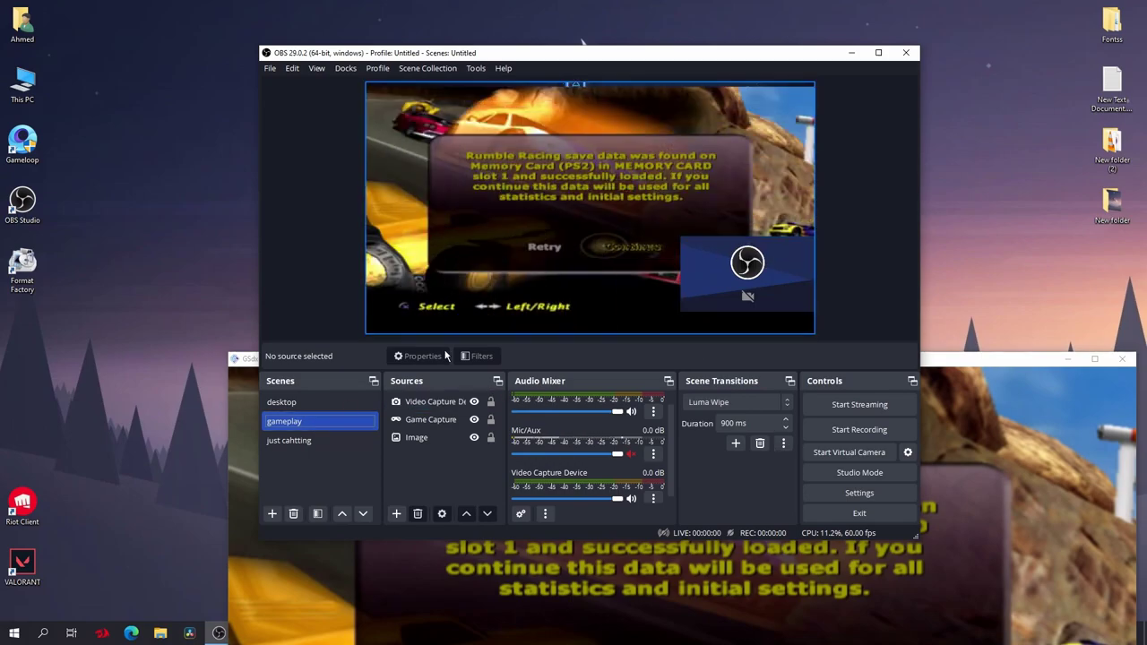
key(Down)
click(319, 403)
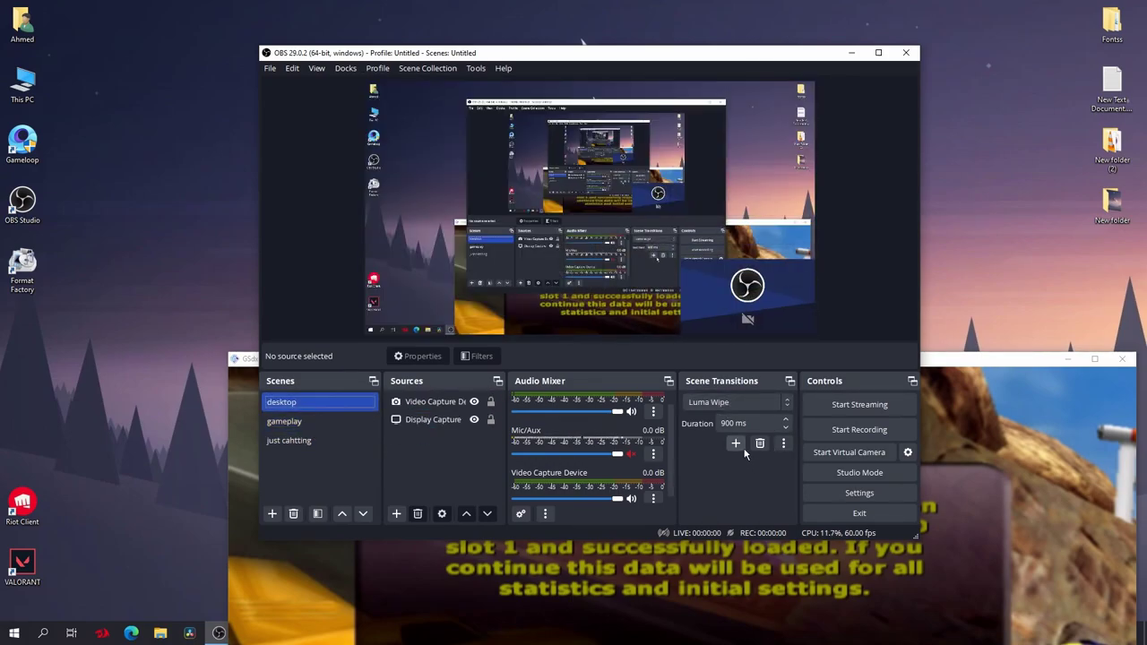
click(737, 444)
click(755, 492)
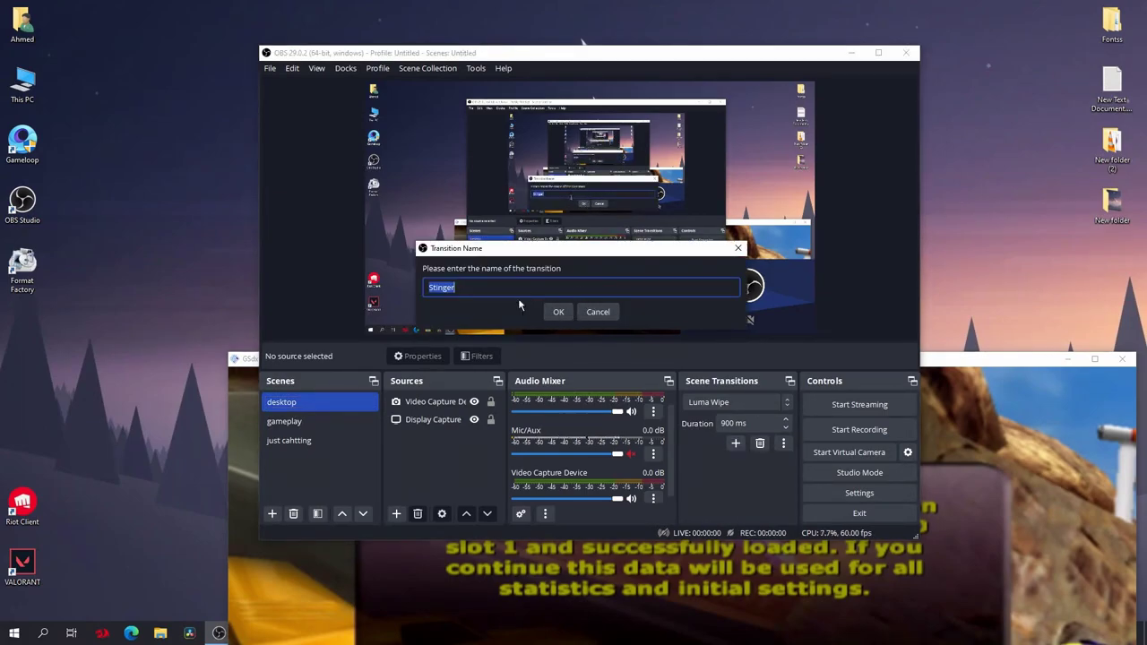
click(593, 311)
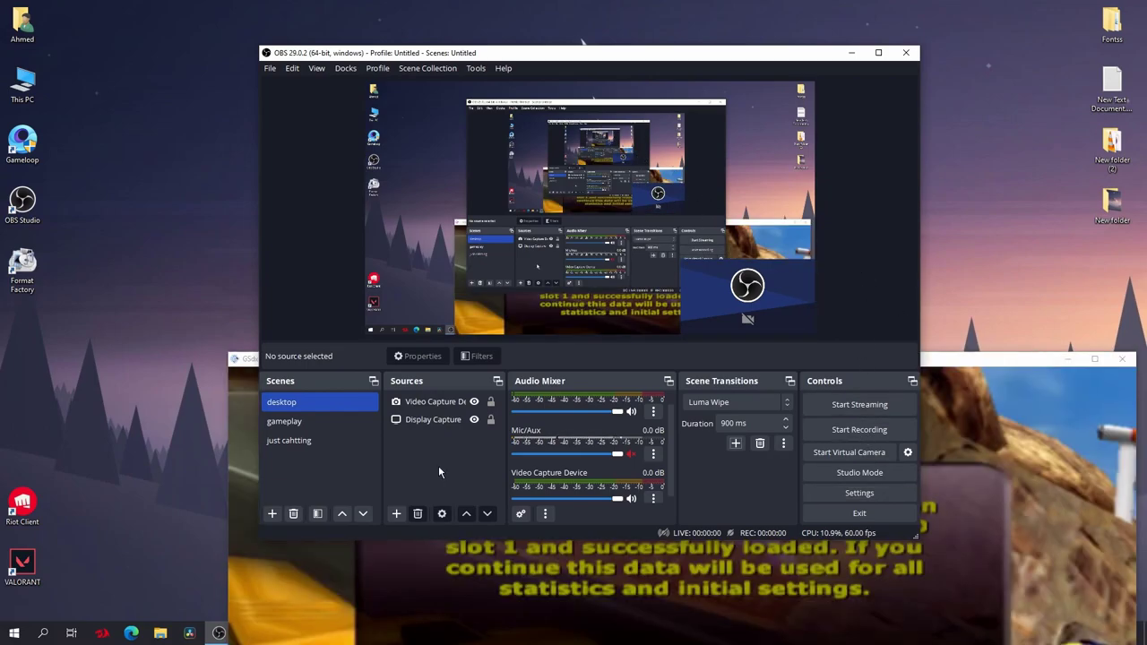
- Minimize the emulator's game window so only the desktop and OBS remain visible
click(1068, 358)
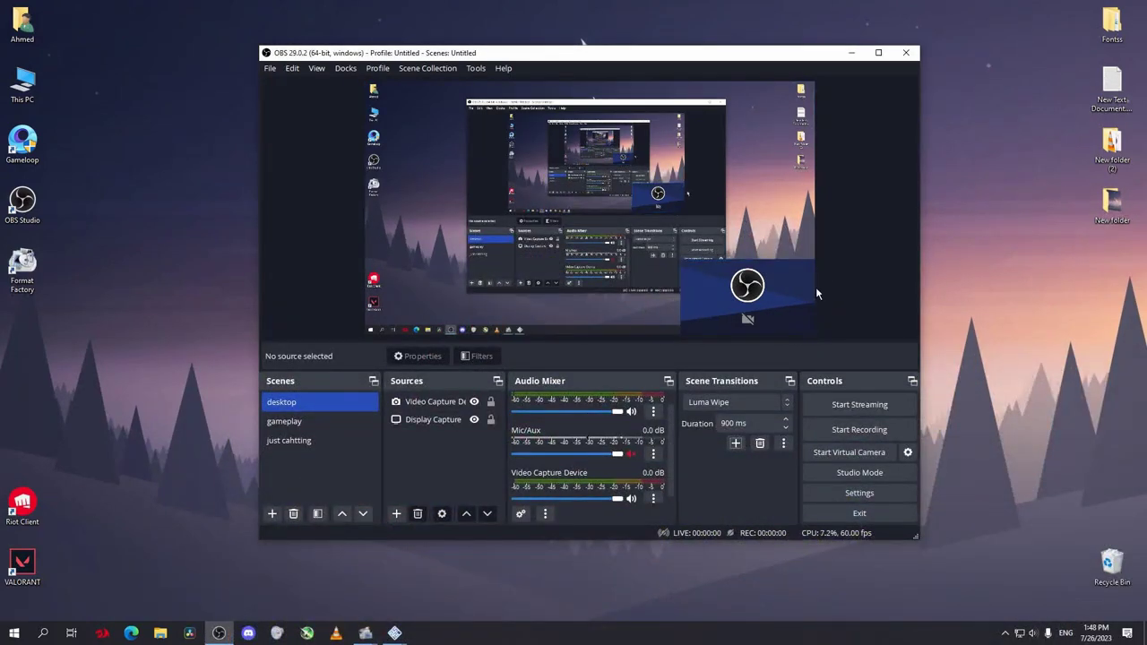